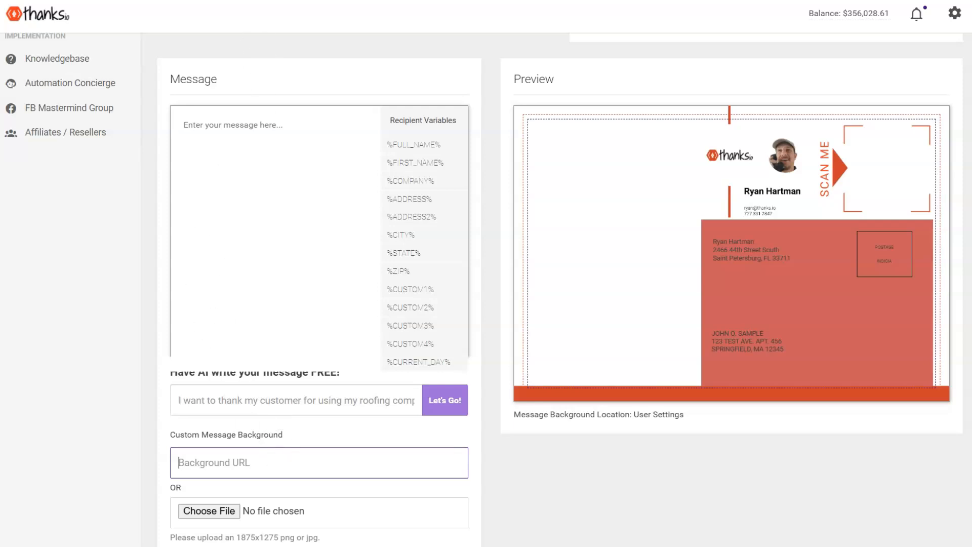
Examine the custom message background options, the postcard back preview and the list of front and back design templates
{"action": "scroll", "coordinate": [319, 230], "scroll_direction": "down", "scroll_amount": 2}
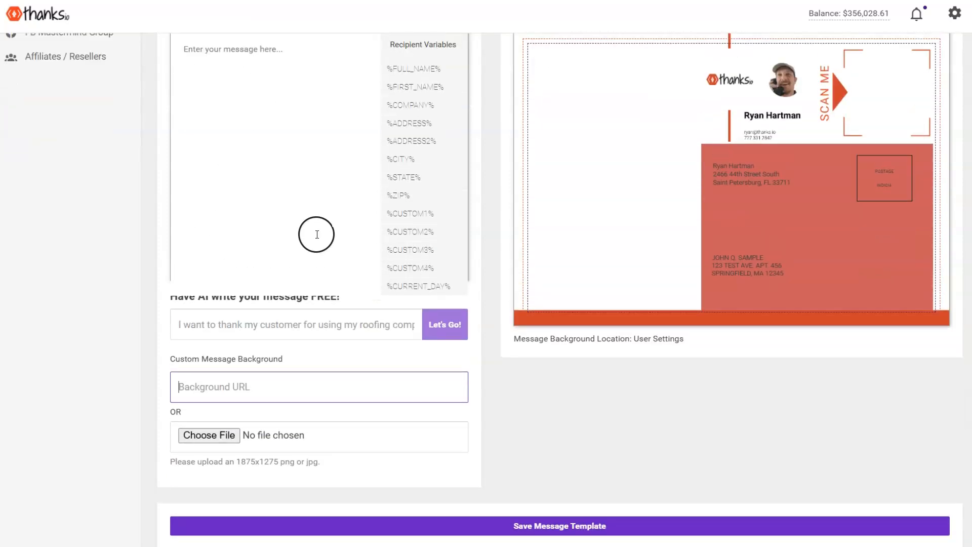
{"action": "scroll", "coordinate": [319, 234], "scroll_direction": "up", "scroll_amount": 4}
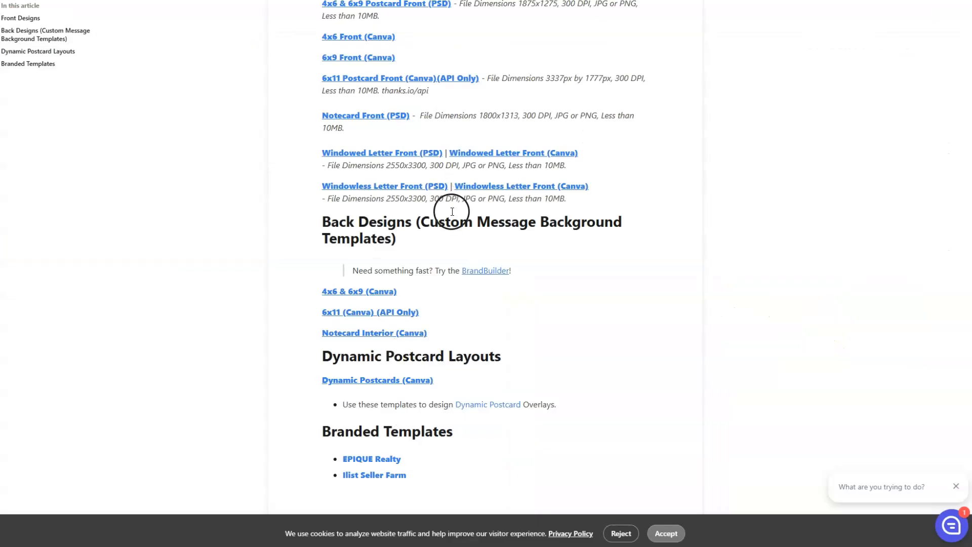
{"action": "scroll", "coordinate": [453, 212], "scroll_direction": "down", "scroll_amount": 1}
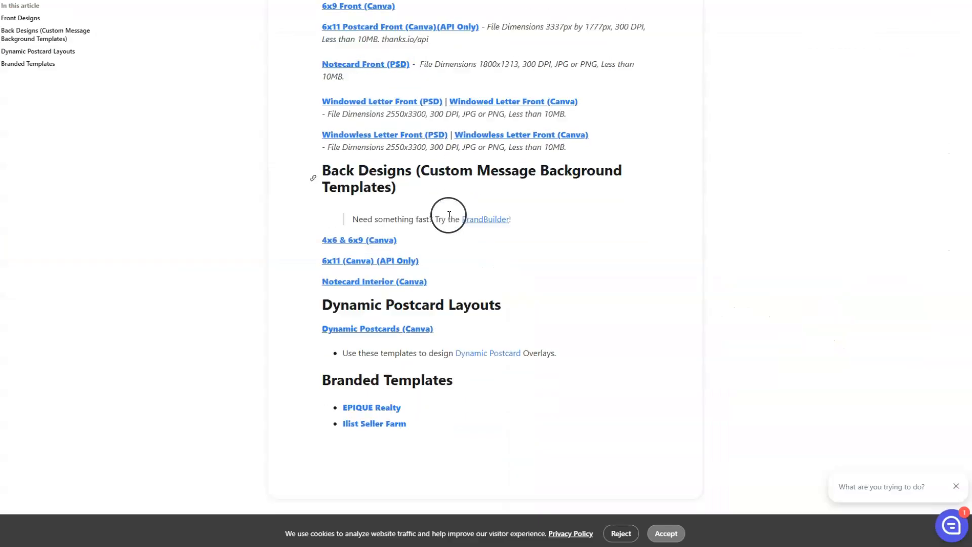
{"action": "scroll", "coordinate": [449, 217], "scroll_direction": "up", "scroll_amount": 2}
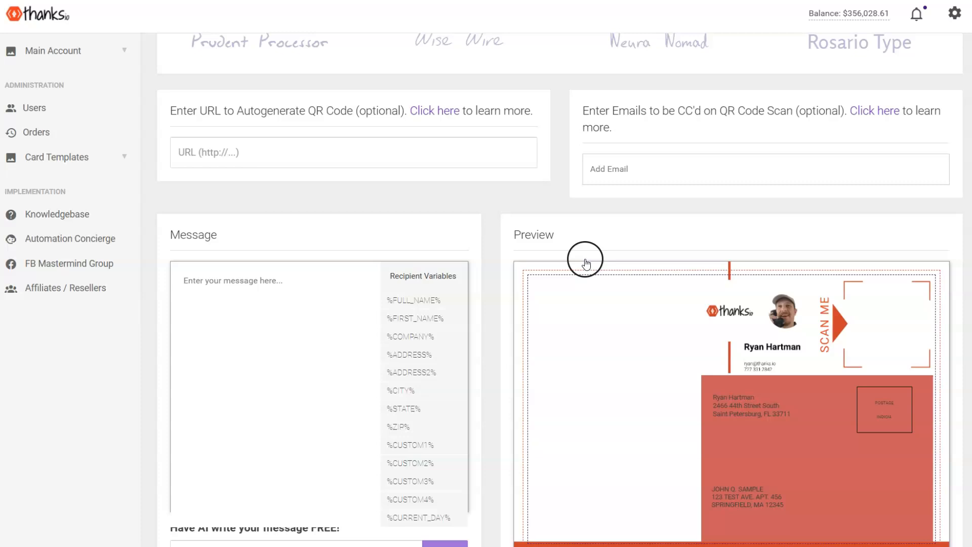
{"action": "scroll", "coordinate": [800, 294], "scroll_direction": "down", "scroll_amount": 2}
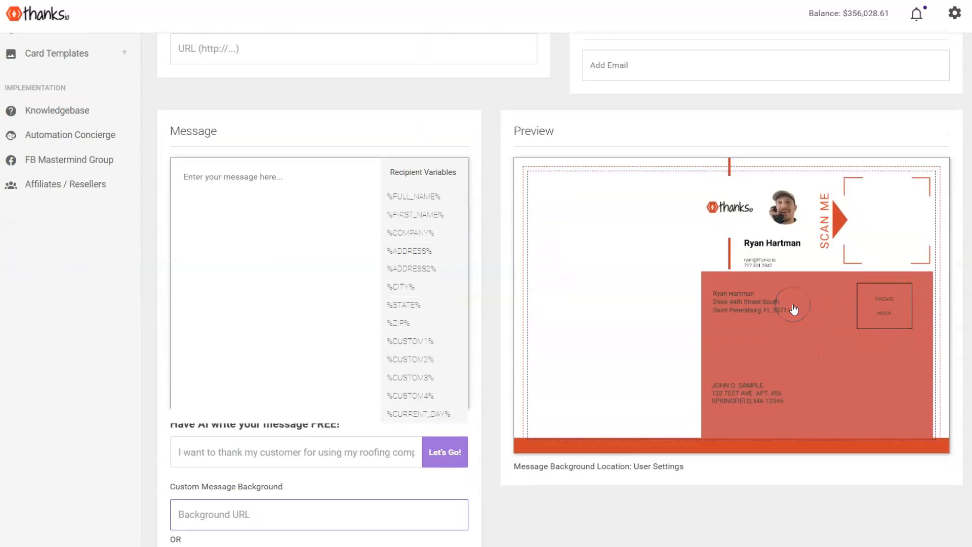
{"action": "scroll", "coordinate": [607, 253], "scroll_direction": "up", "scroll_amount": 4}
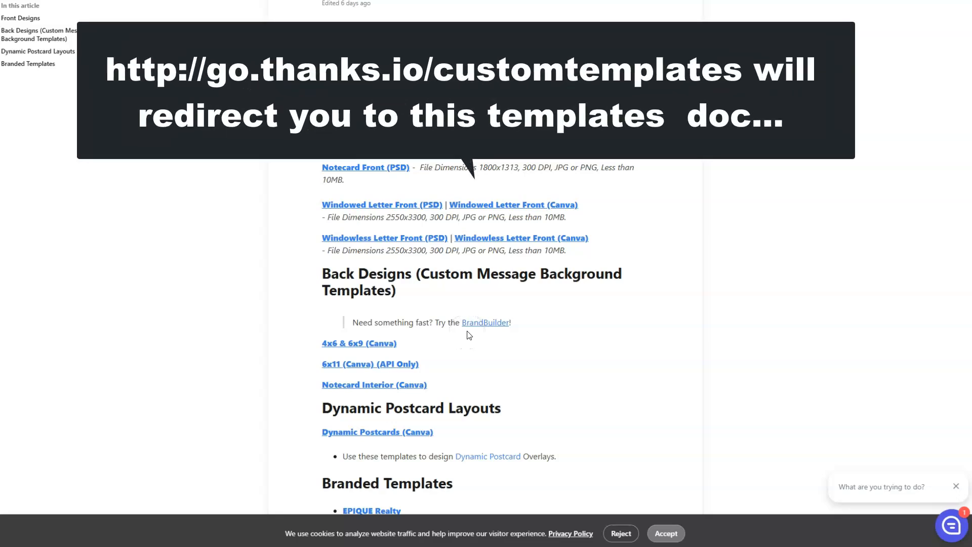
{"action": "scroll", "coordinate": [468, 335], "scroll_direction": "up", "scroll_amount": 4}
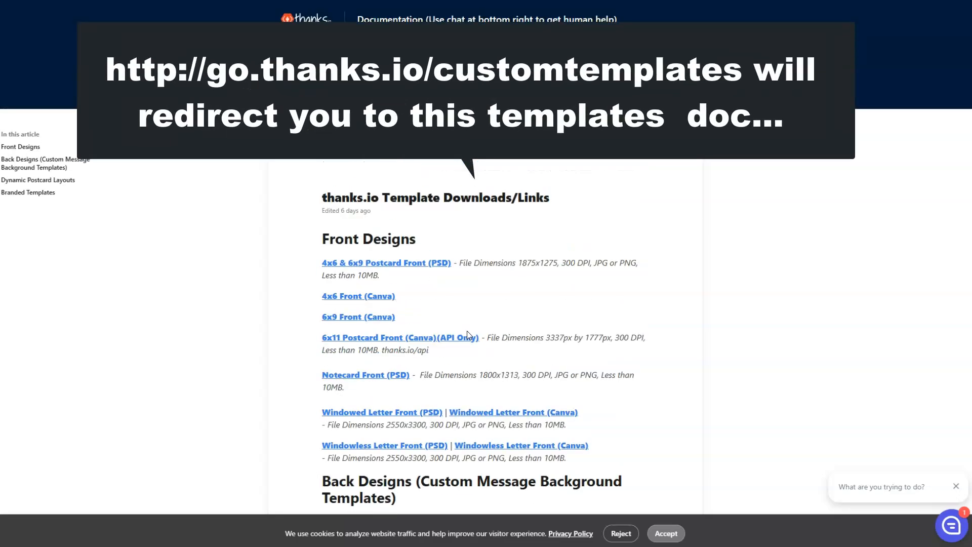
{"action": "scroll", "coordinate": [469, 322], "scroll_direction": "down", "scroll_amount": 5}
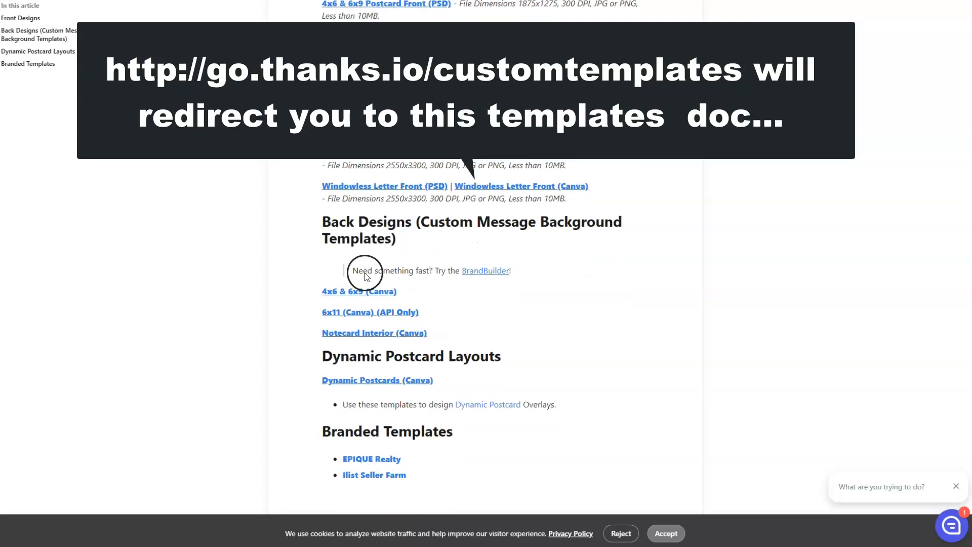
Open the 4x6 & 6x9 Canva template listed under Back Designs (Custom Message Background Templates)
{"action": "left_click_drag", "start_coordinate": [325, 224], "coordinate": [401, 265]}
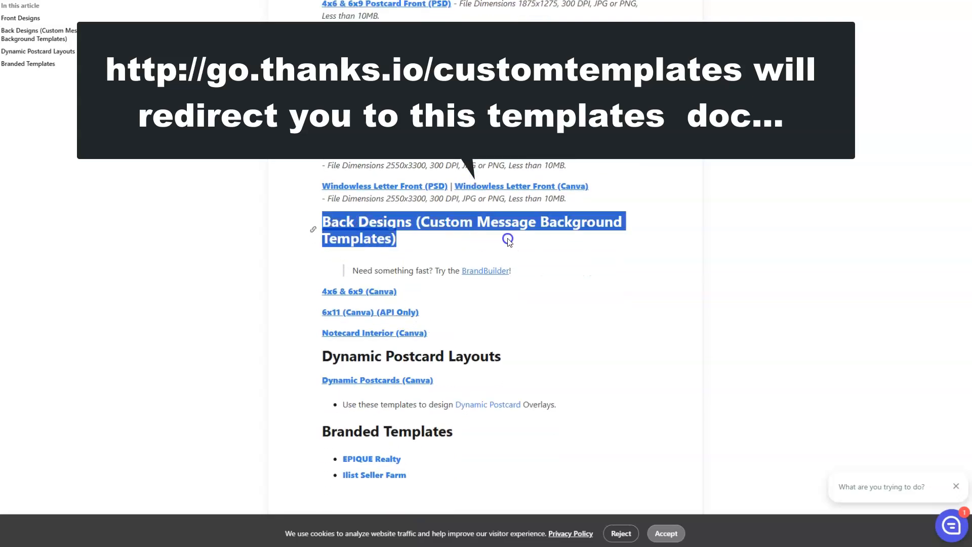
{"action": "left_click_drag", "start_coordinate": [508, 242], "coordinate": [642, 274]}
{"action": "left_click", "coordinate": [783, 277]}
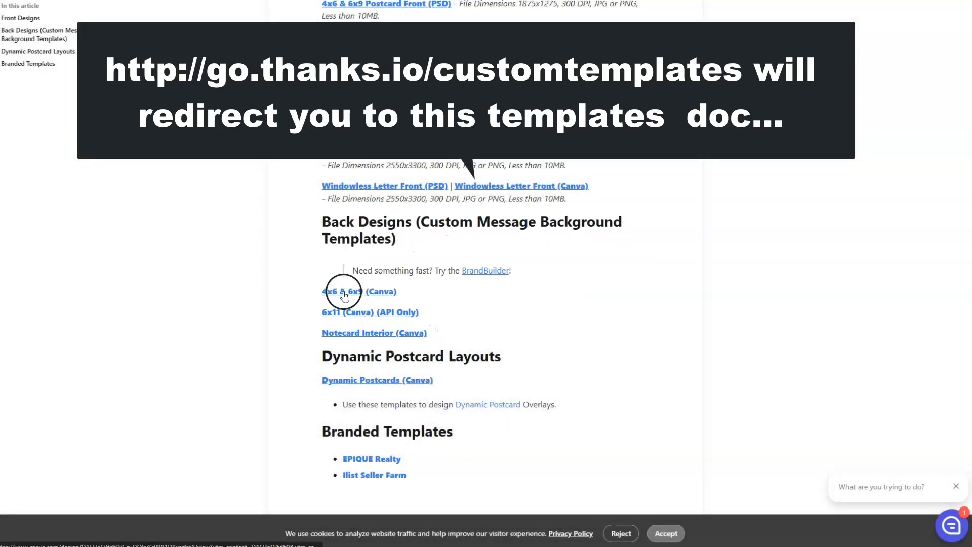
{"action": "left_click", "coordinate": [336, 296]}
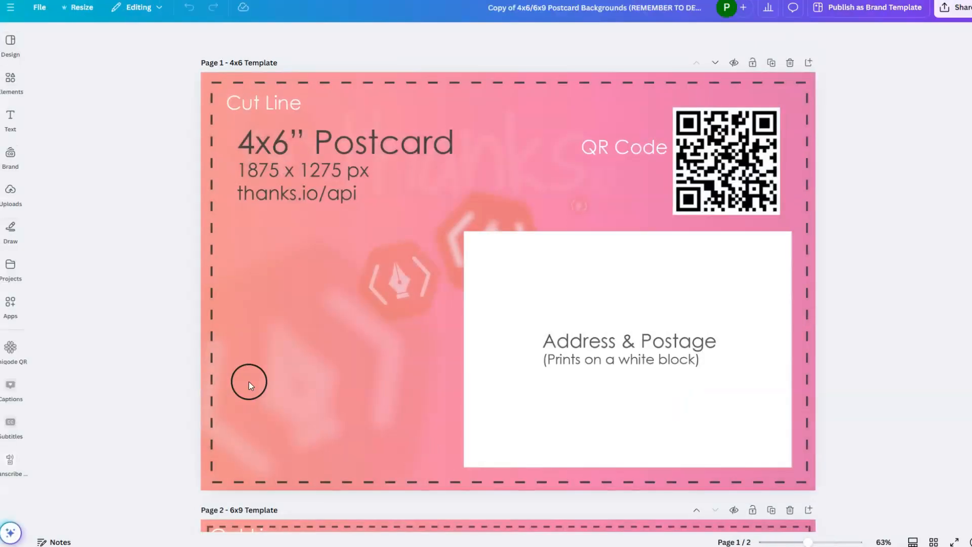
Add a rectangle to the 4x6 page, stretch it over the message area beside the address block, and fill it white
{"action": "left_click", "coordinate": [230, 149]}
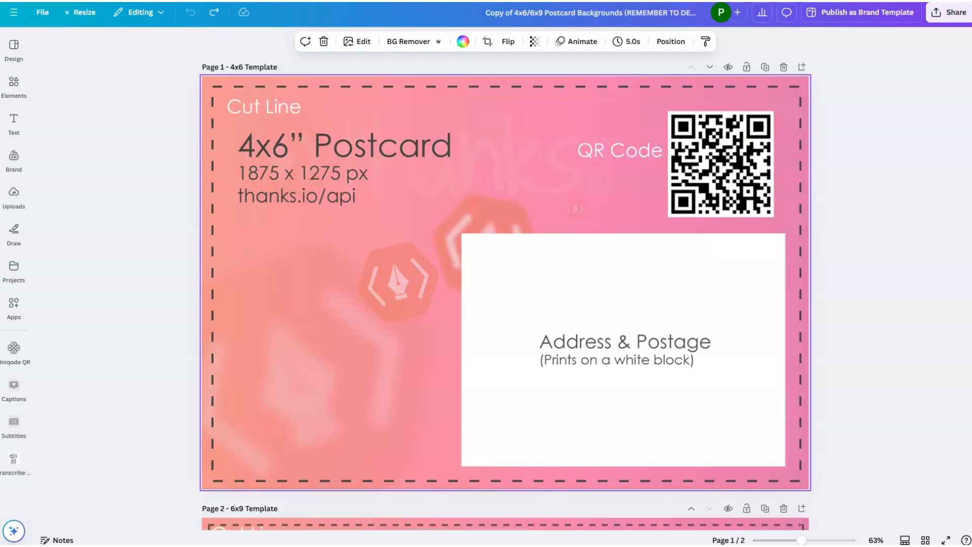
{"action": "left_click", "coordinate": [14, 86]}
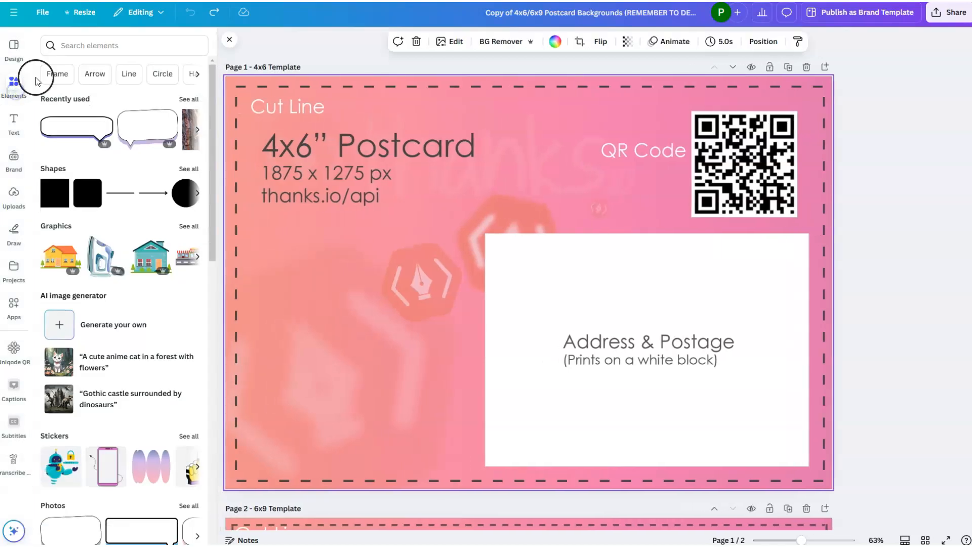
{"action": "key", "text": "r"}
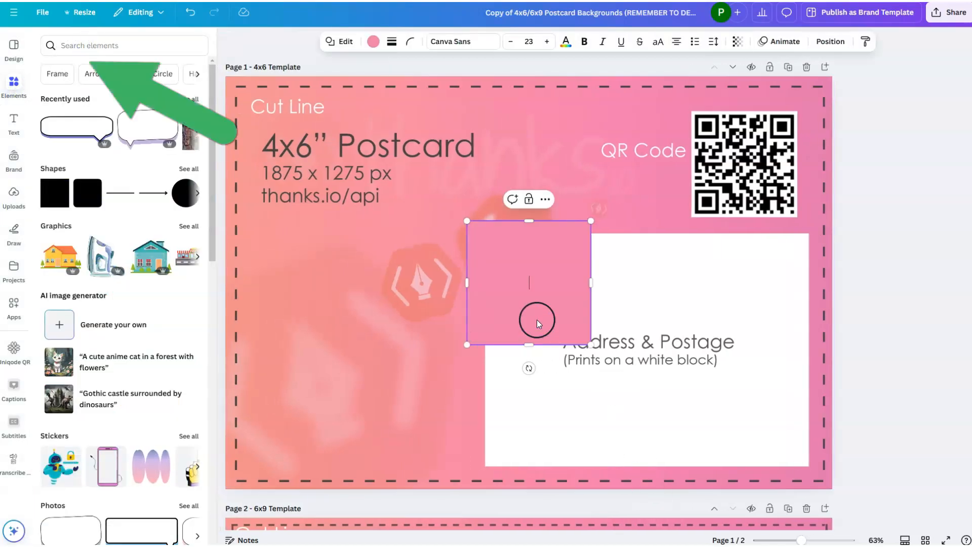
{"action": "left_click_drag", "start_coordinate": [498, 254], "coordinate": [270, 116]}
{"action": "left_click_drag", "start_coordinate": [361, 212], "coordinate": [482, 478]}
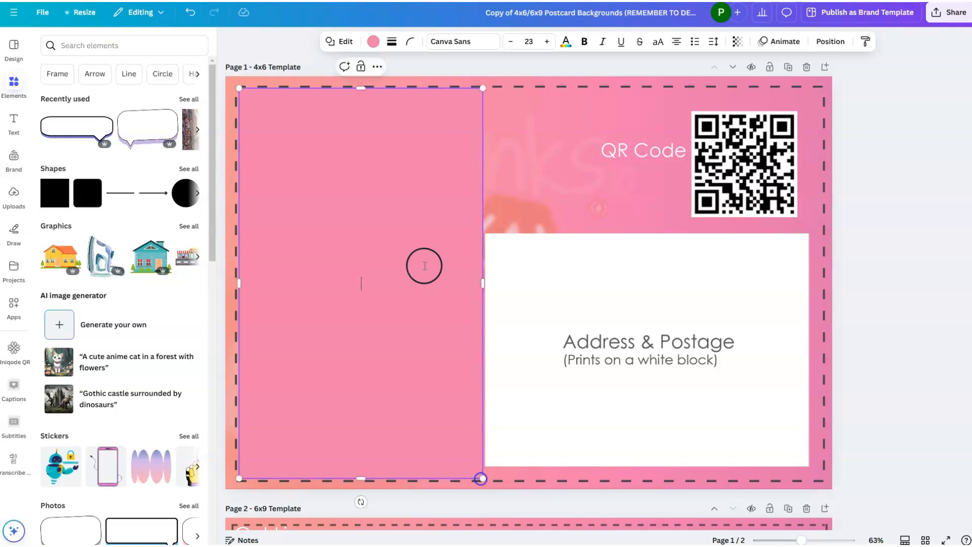
{"action": "left_click", "coordinate": [373, 41]}
{"action": "left_click", "coordinate": [161, 124]}
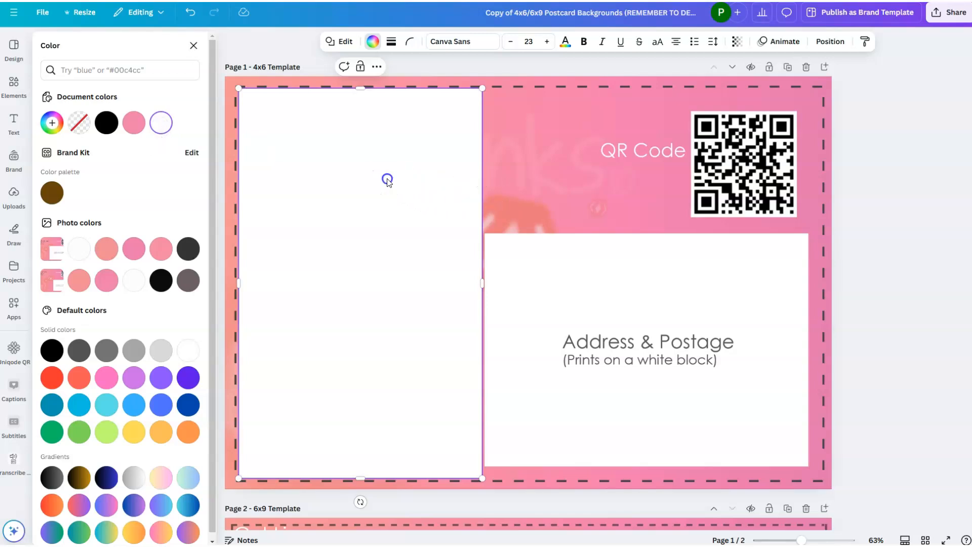
Add a second rectangle above the address block, filling the space between the white message rectangle and the QR code
{"action": "left_click", "coordinate": [57, 71]}
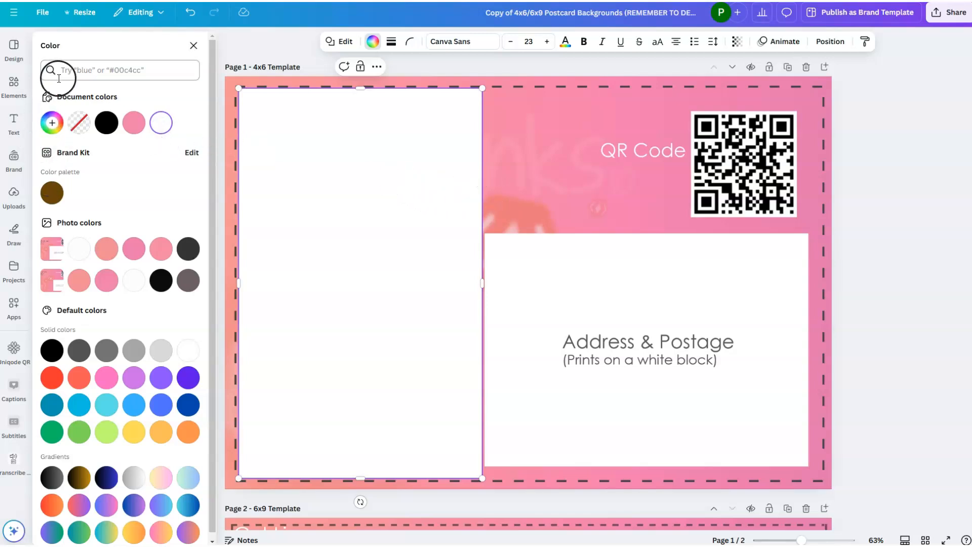
{"action": "left_click", "coordinate": [15, 83]}
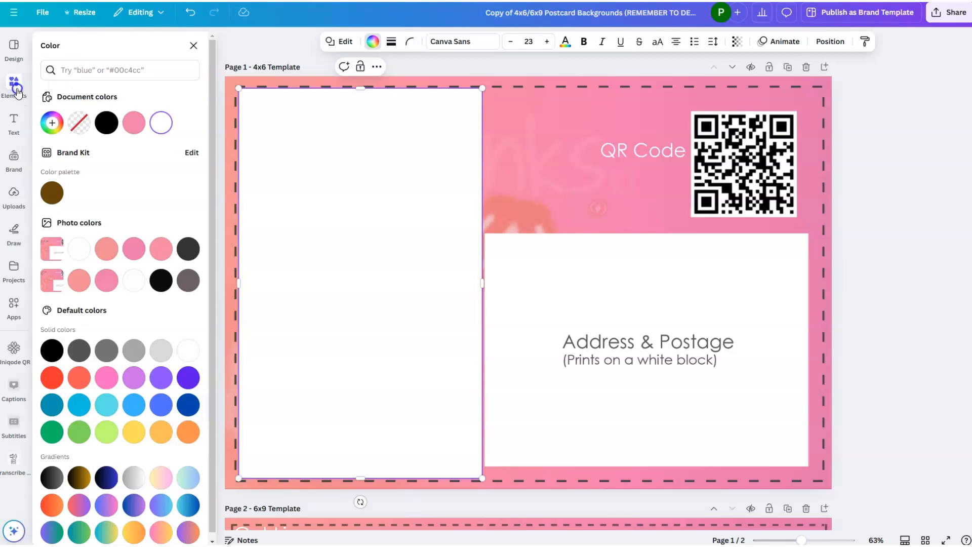
{"action": "type", "text": "rect"}
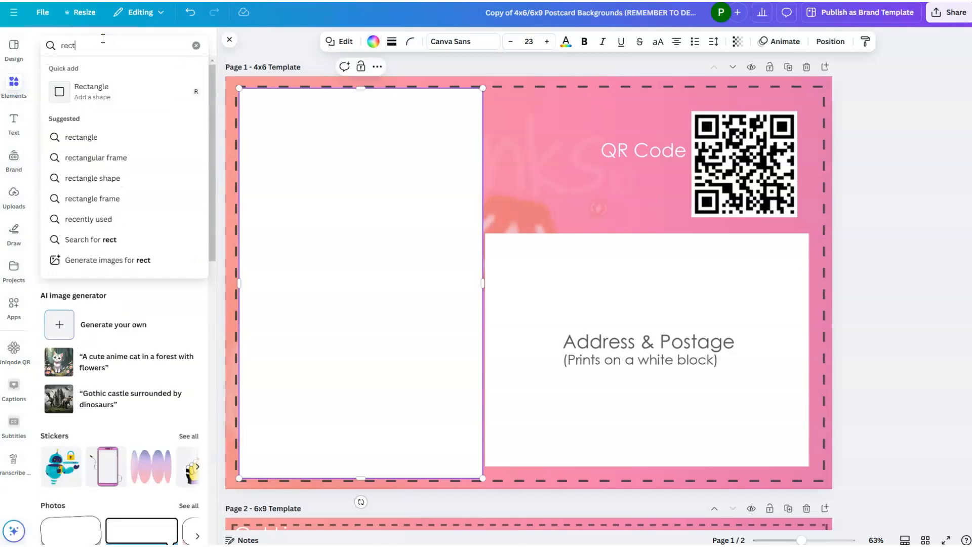
{"action": "type", "text": "an"}
{"action": "left_click", "coordinate": [87, 76]}
{"action": "left_click_drag", "start_coordinate": [527, 230], "coordinate": [544, 120]}
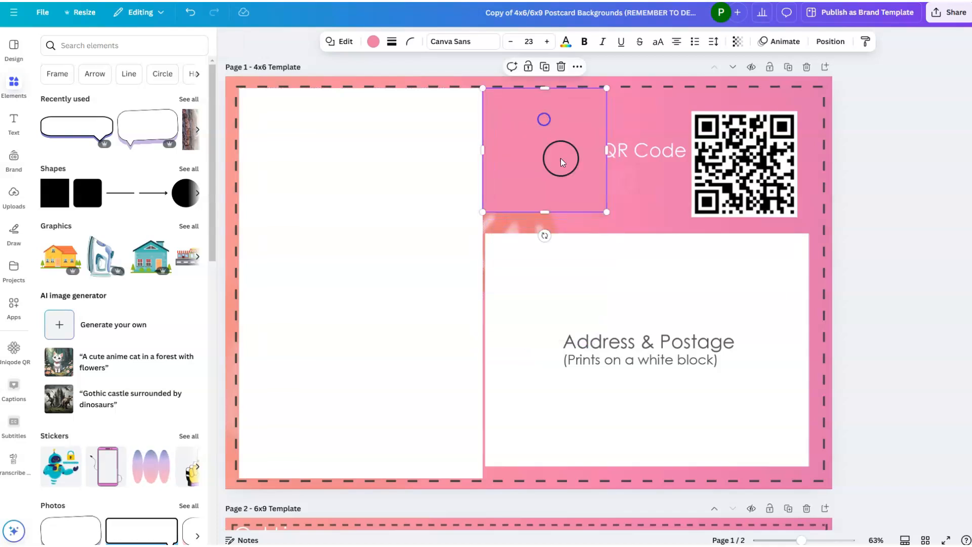
{"action": "left_click_drag", "start_coordinate": [606, 208], "coordinate": [690, 231]}
Fill the rectangle beside the QR code with white and try to widen the message rectangle to meet the address block
{"action": "left_click", "coordinate": [565, 41]}
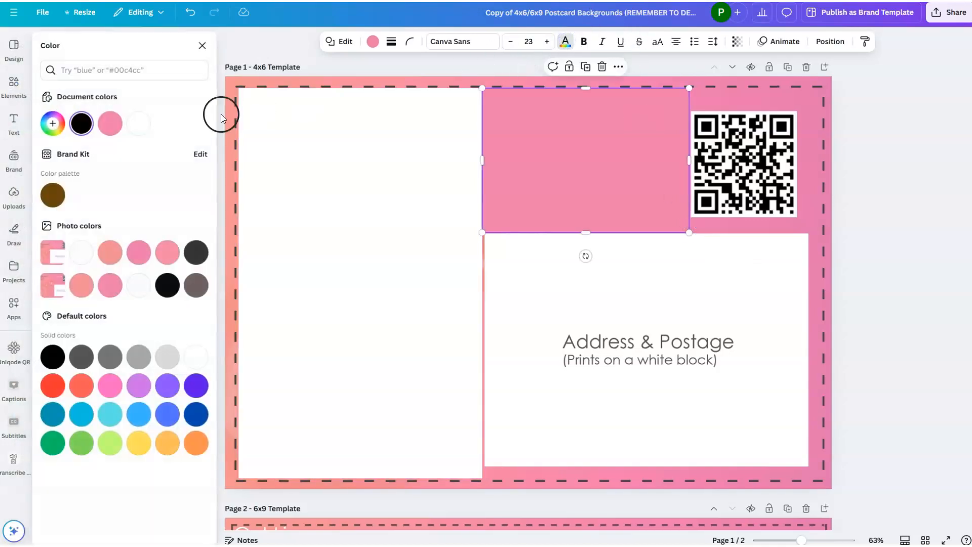
{"action": "left_click", "coordinate": [138, 124]}
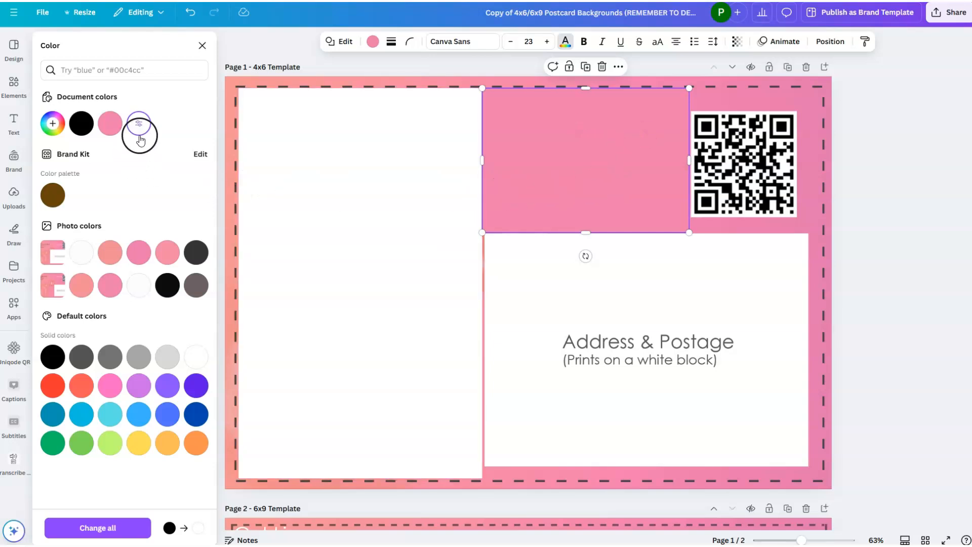
{"action": "left_click", "coordinate": [372, 41]}
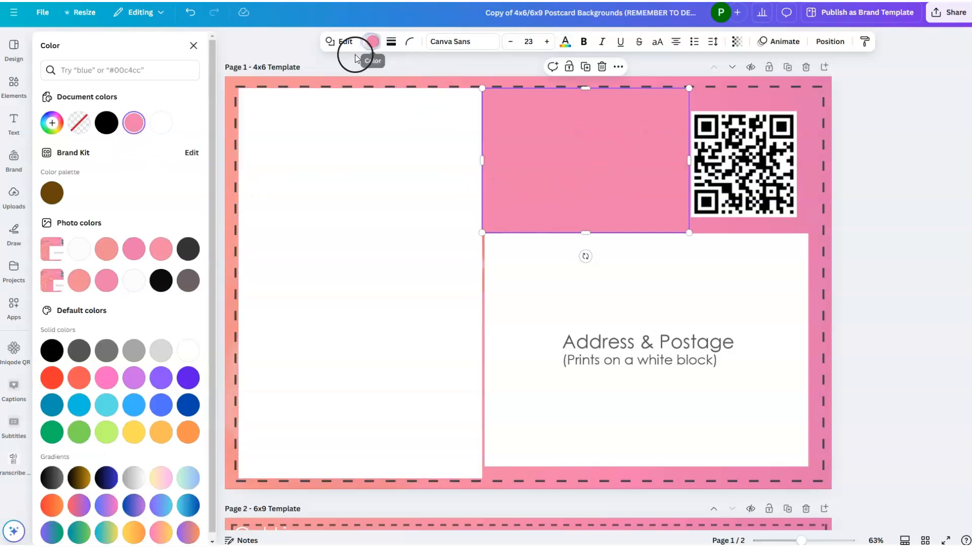
{"action": "left_click", "coordinate": [161, 122]}
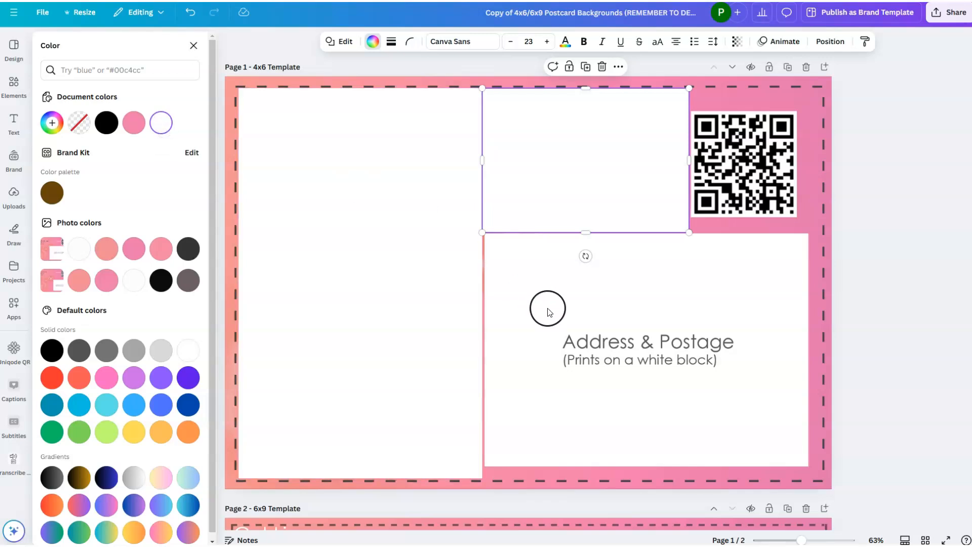
{"action": "left_click", "coordinate": [362, 301]}
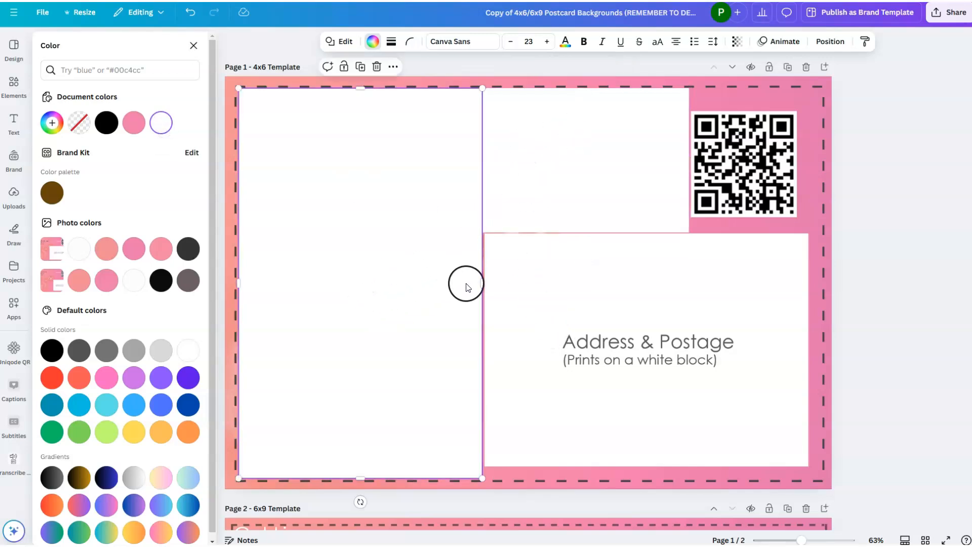
{"action": "left_click_drag", "start_coordinate": [481, 283], "coordinate": [484, 283]}
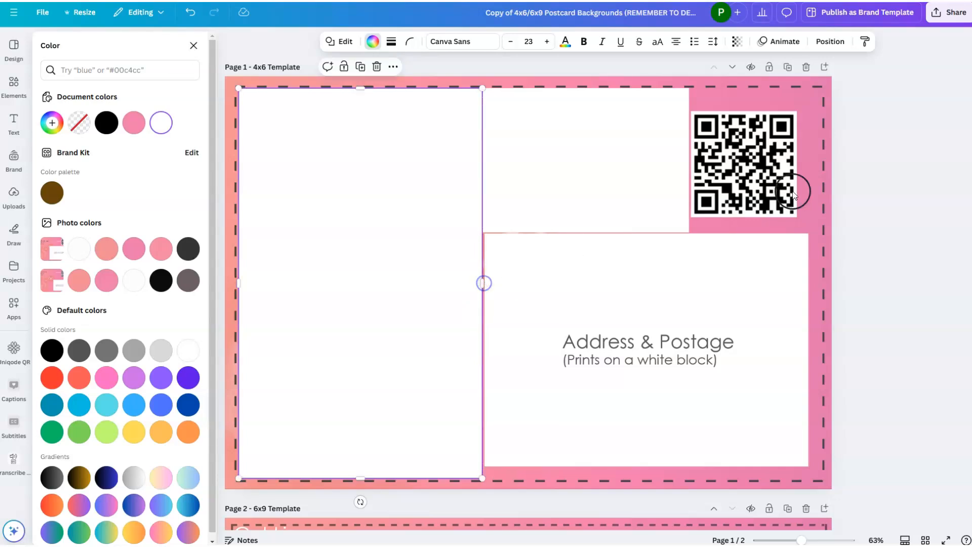
Delete the pink background image from the 4x6 page and undo the deletion
{"action": "left_click", "coordinate": [802, 106]}
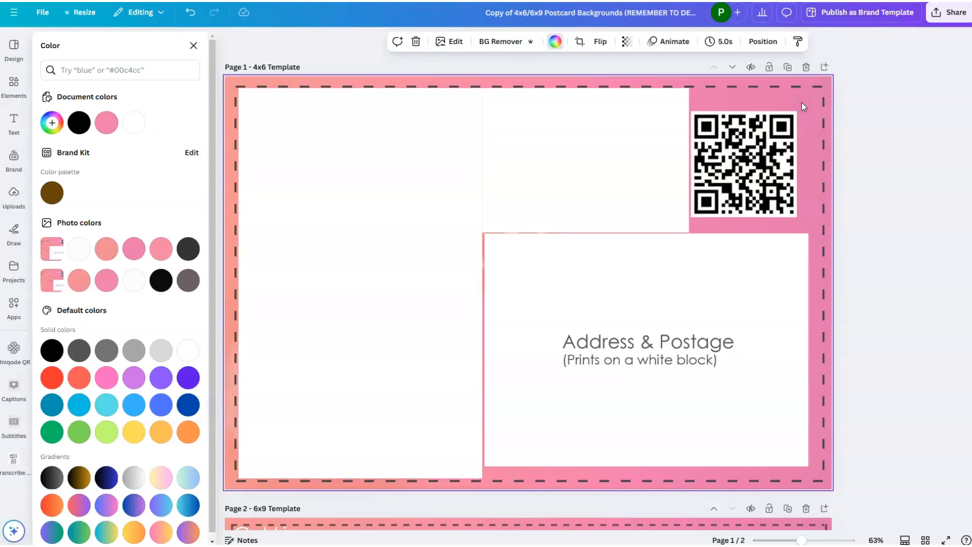
{"action": "key", "text": "Delete"}
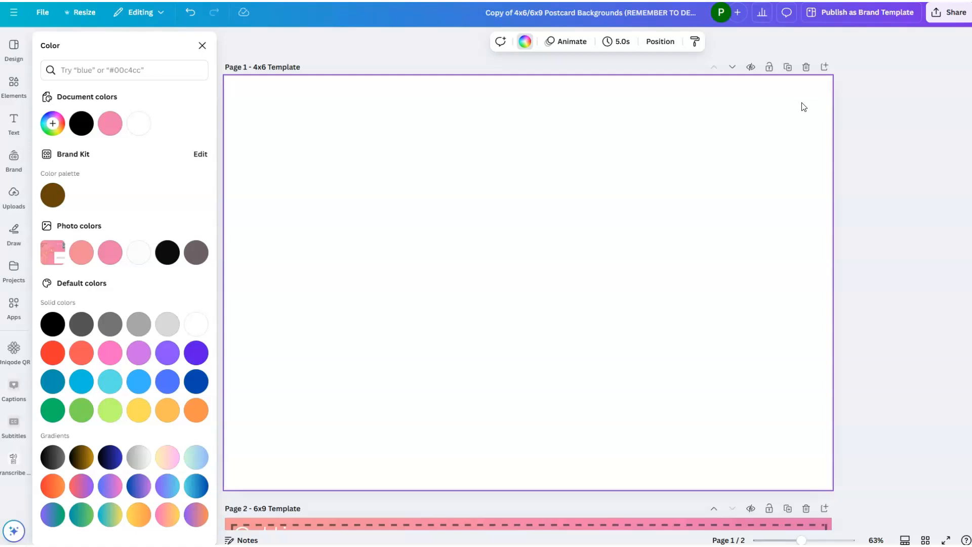
{"action": "key", "text": "ctrl+z"}
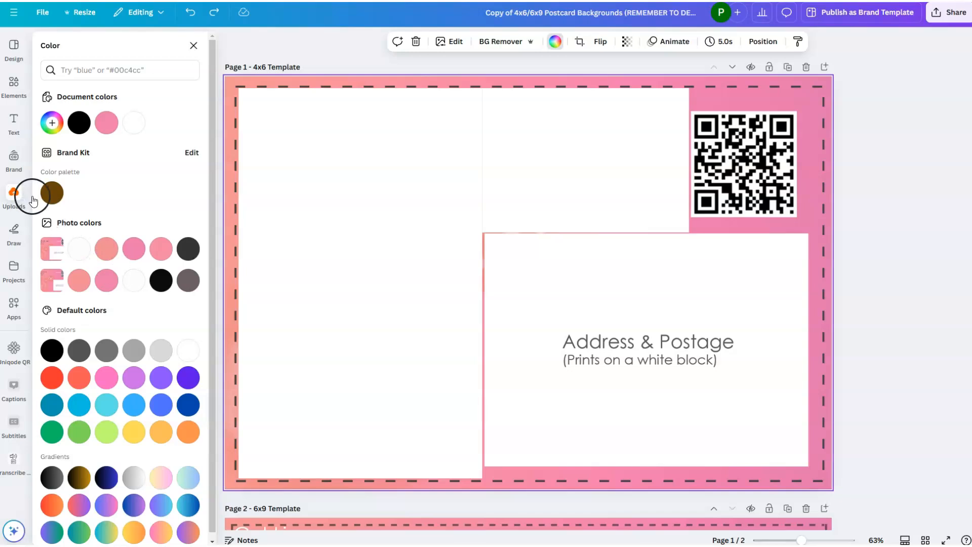
Search elements for "dog", add the waving beagle graphic, and scale and position it inside the white message area
{"action": "left_click", "coordinate": [14, 86]}
{"action": "left_click", "coordinate": [85, 45]}
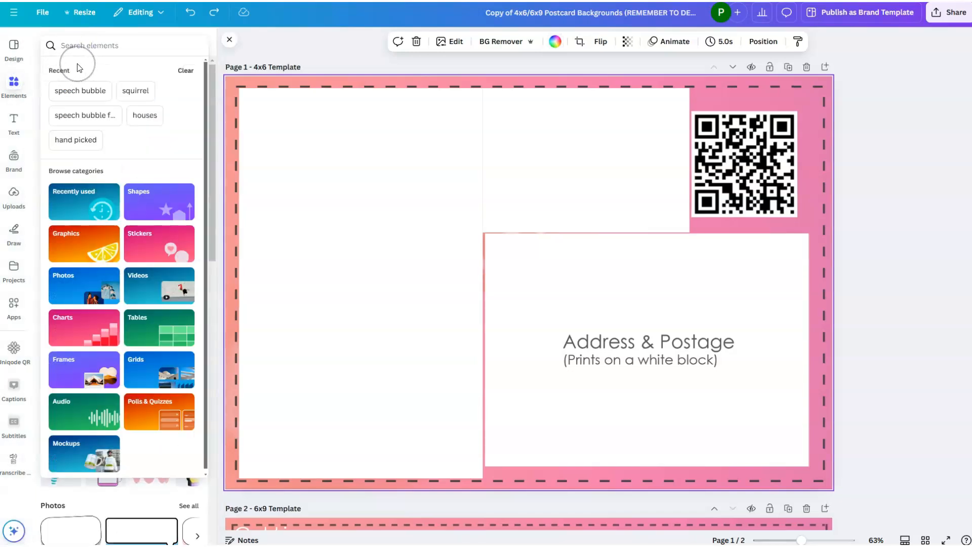
{"action": "type", "text": "dog"}
{"action": "key", "text": "Return"}
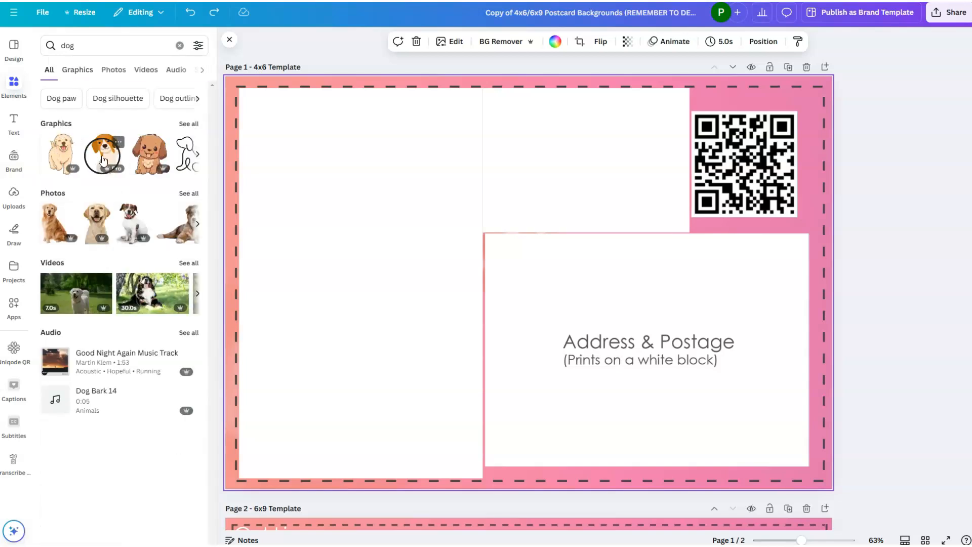
{"action": "left_click", "coordinate": [101, 159]}
{"action": "left_click_drag", "start_coordinate": [545, 306], "coordinate": [378, 275]}
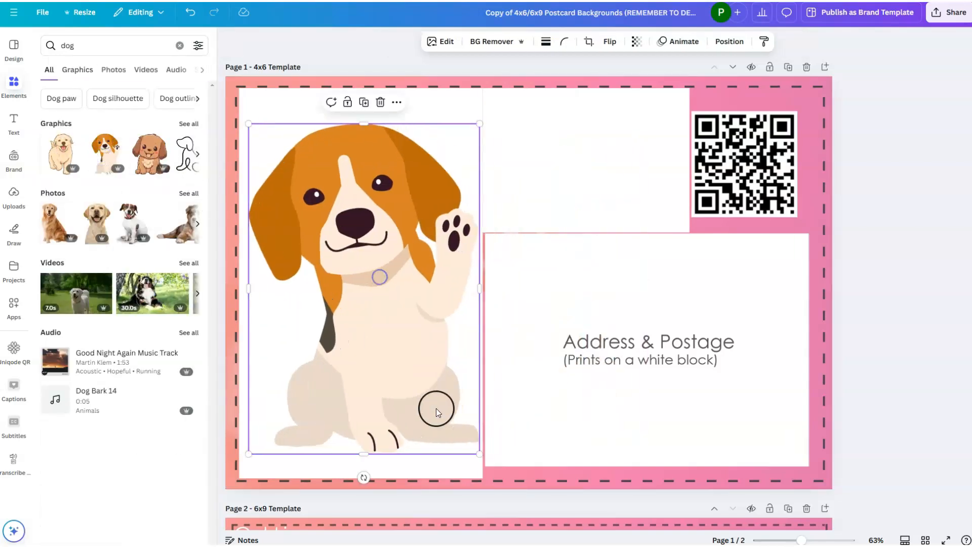
{"action": "left_click_drag", "start_coordinate": [477, 454], "coordinate": [449, 405]}
{"action": "left_click_drag", "start_coordinate": [366, 234], "coordinate": [385, 265]}
{"action": "left_click", "coordinate": [42, 46]}
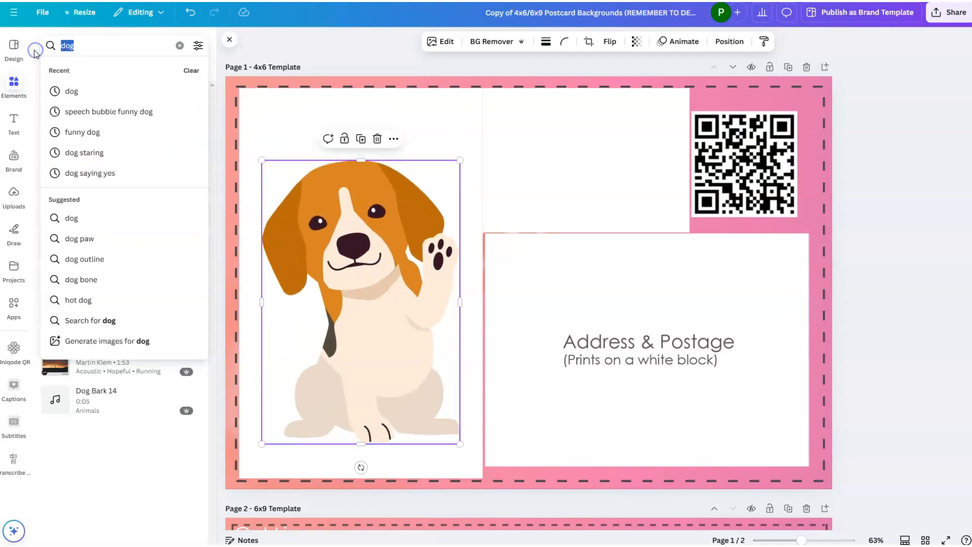
{"action": "type", "text": "arrow"}
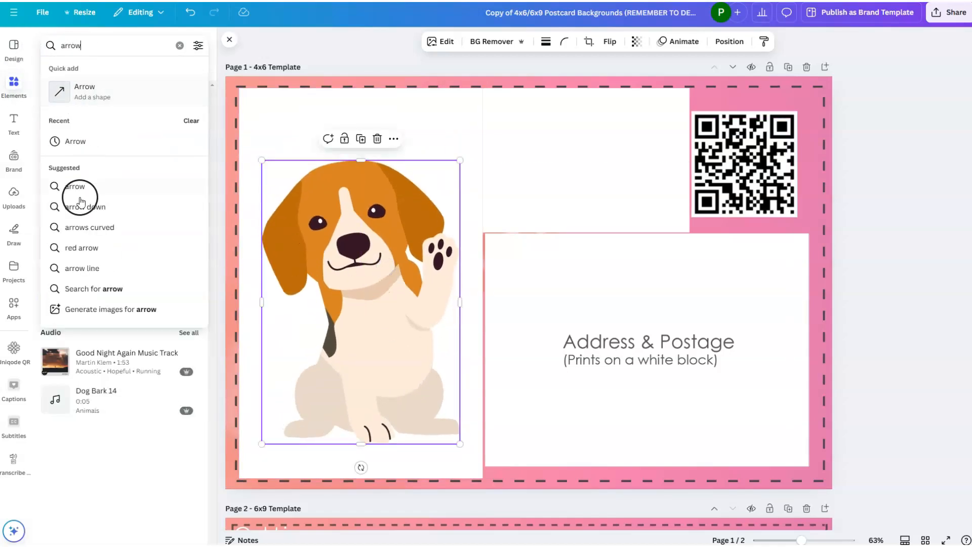
{"action": "left_click", "coordinate": [87, 91]}
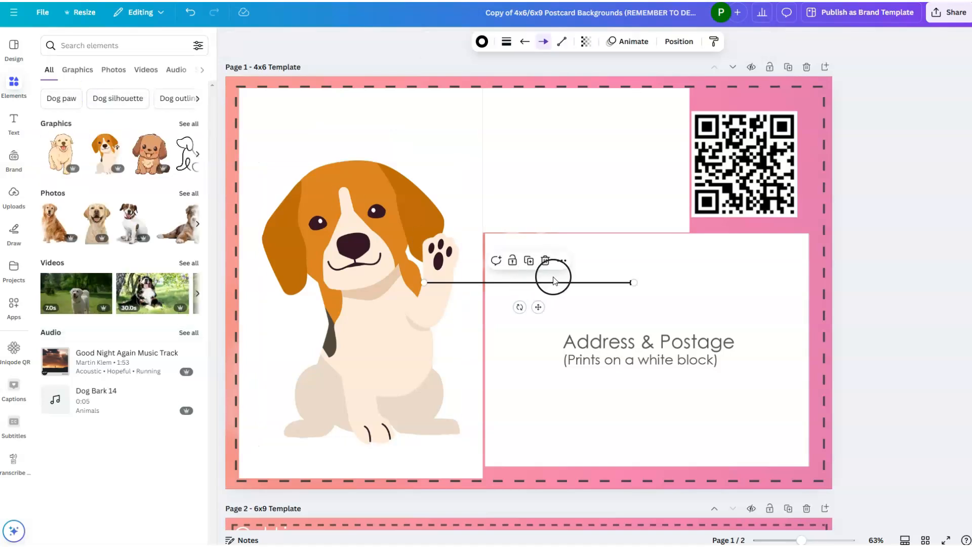
{"action": "left_click_drag", "start_coordinate": [555, 288], "coordinate": [570, 174]}
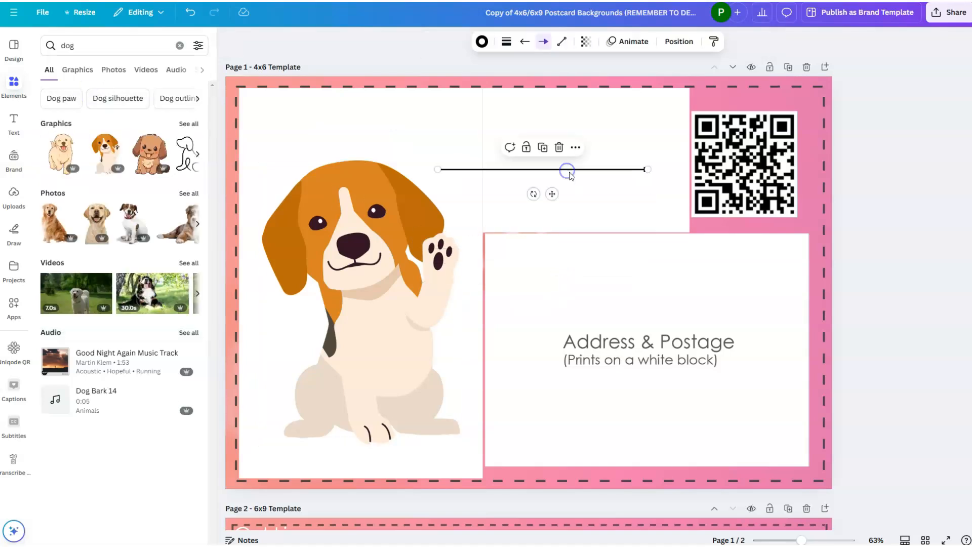
{"action": "key", "text": "Delete"}
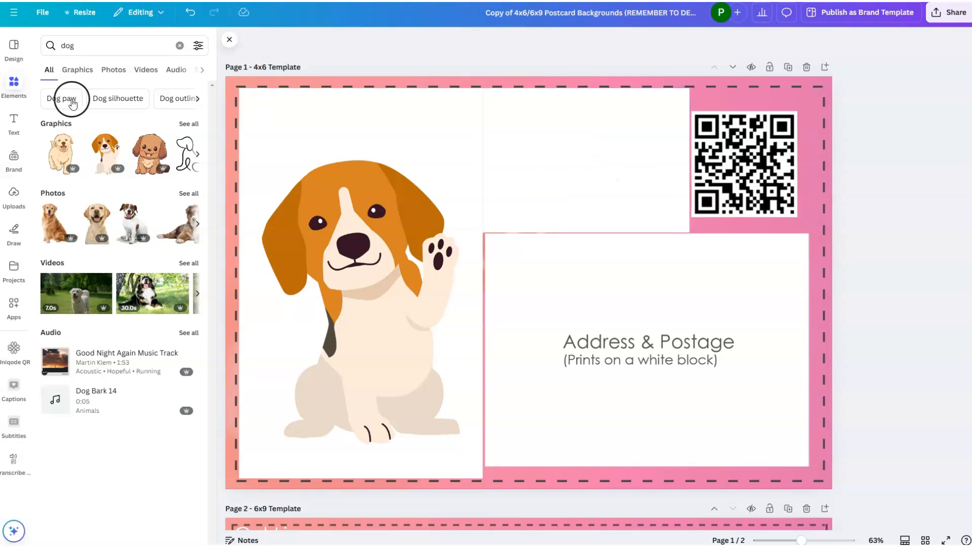
Search the graphics for "arrow" and add the thick yellow arrow pointing right to the 4x6 page
{"action": "left_click", "coordinate": [85, 68]}
{"action": "left_click", "coordinate": [99, 49]}
{"action": "key", "text": "ctrl+a"}
{"action": "type", "text": "arrow"}
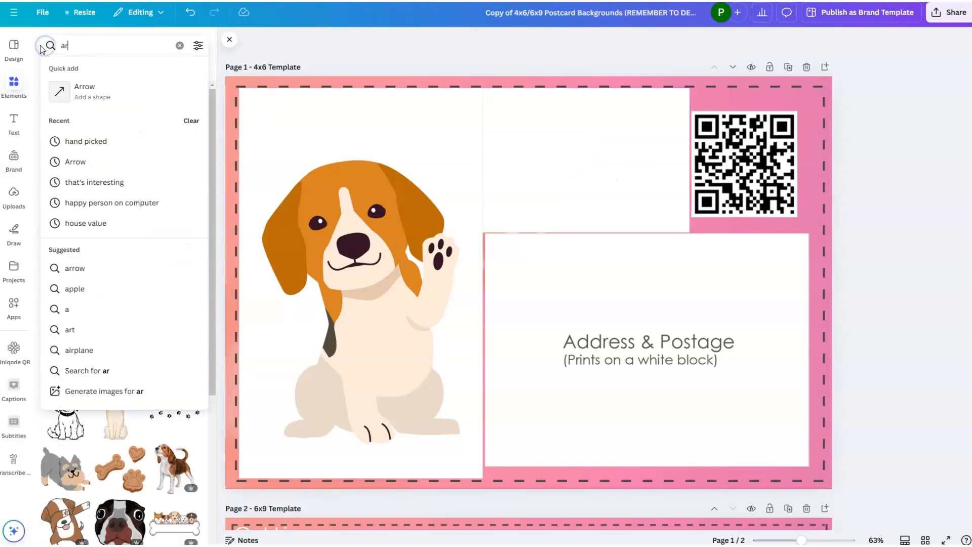
{"action": "key", "text": "Return"}
{"action": "left_click", "coordinate": [121, 197]}
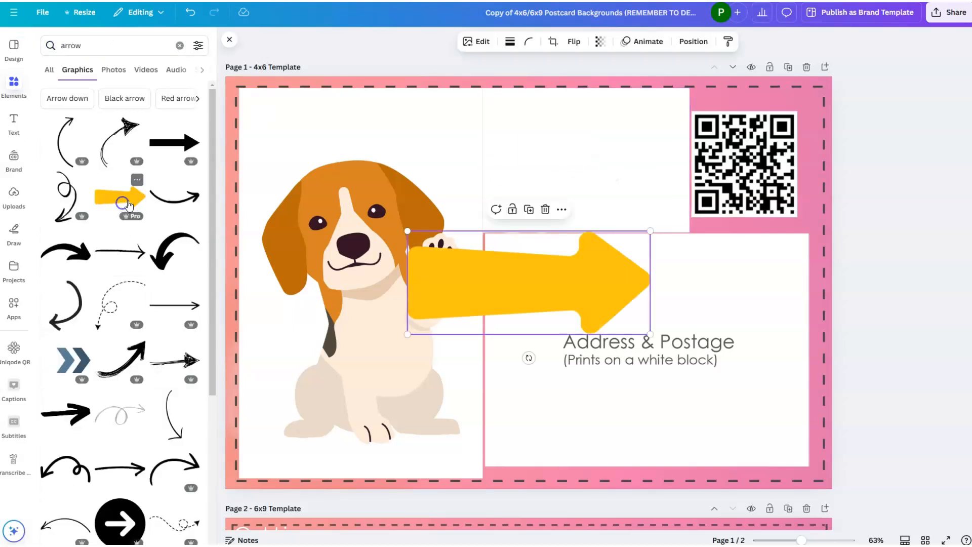
Shrink the yellow arrow and position it above the address block, pointing at the QR code
{"action": "left_click_drag", "start_coordinate": [564, 279], "coordinate": [578, 156]}
{"action": "left_click_drag", "start_coordinate": [667, 201], "coordinate": [632, 201]}
{"action": "left_click_drag", "start_coordinate": [503, 152], "coordinate": [528, 165]}
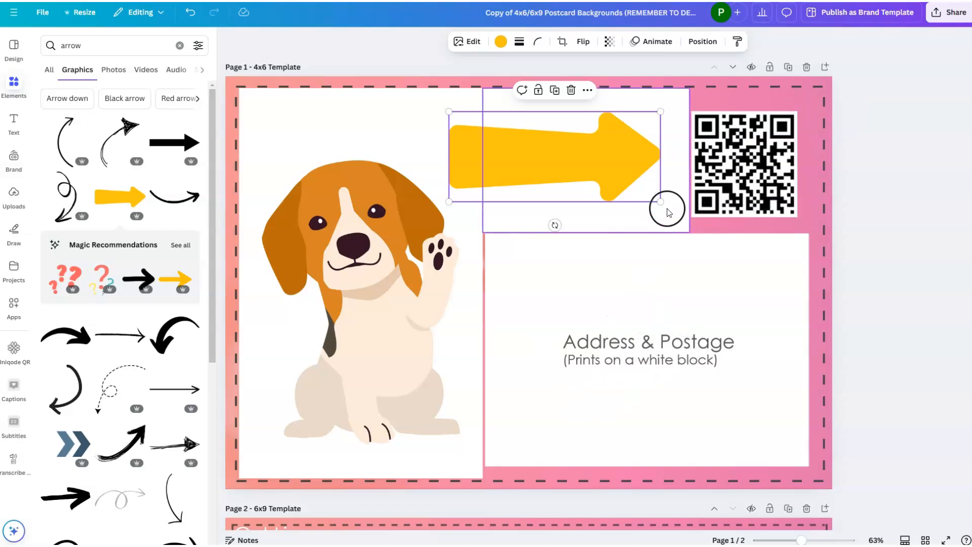
Delete the template's pink background image from the 4x6 page
{"action": "left_click", "coordinate": [791, 97]}
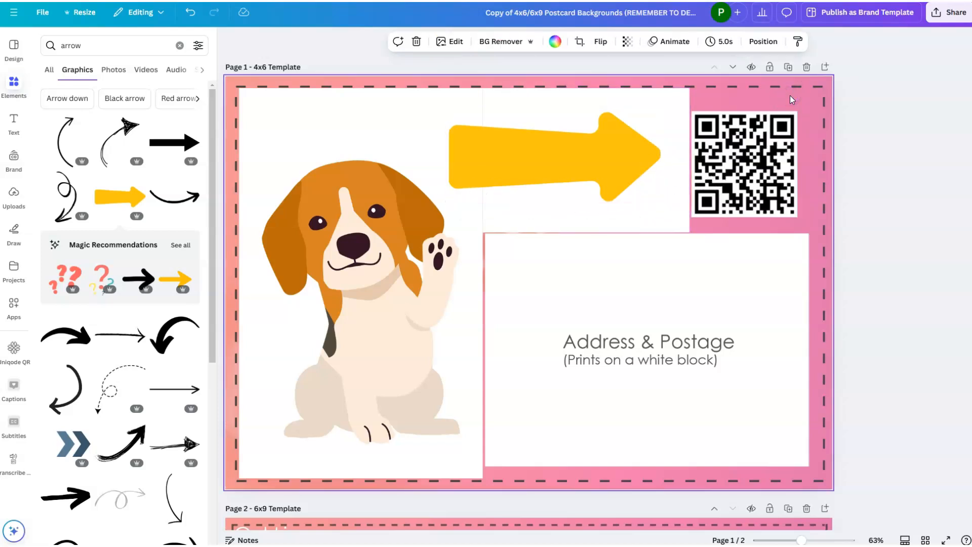
{"action": "key", "text": "Delete"}
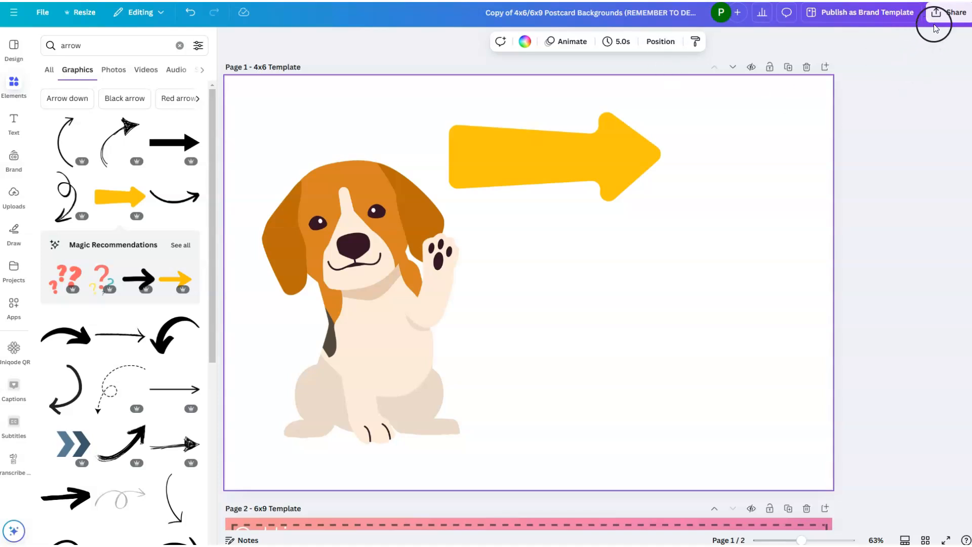
Set up the design's download as a PNG with a transparent background
{"action": "left_click", "coordinate": [947, 12]}
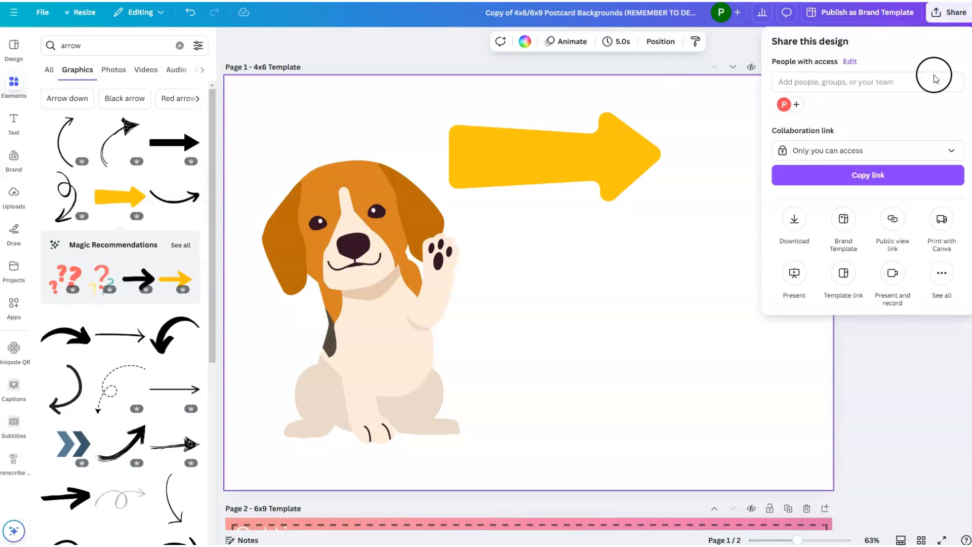
{"action": "left_click", "coordinate": [793, 220]}
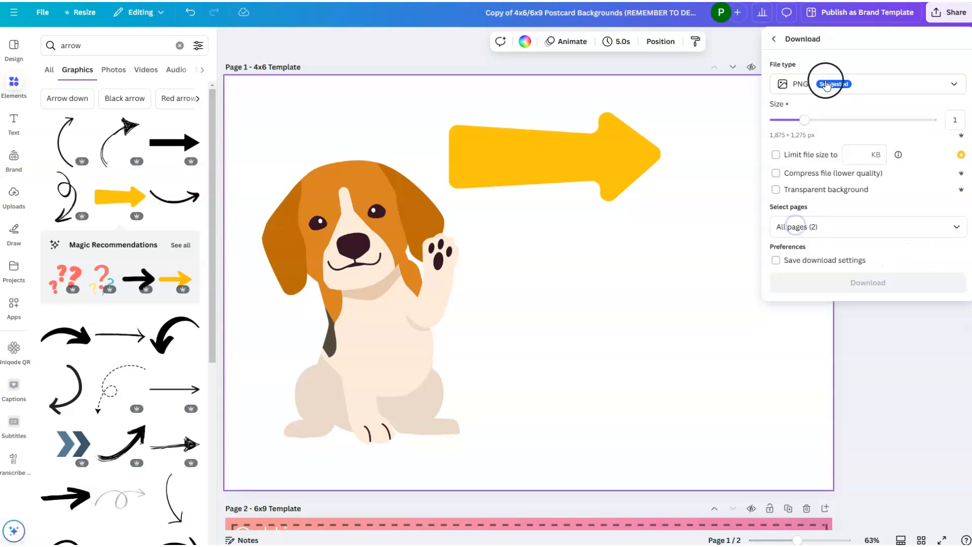
{"action": "left_click", "coordinate": [827, 84]}
{"action": "left_click", "coordinate": [830, 146]}
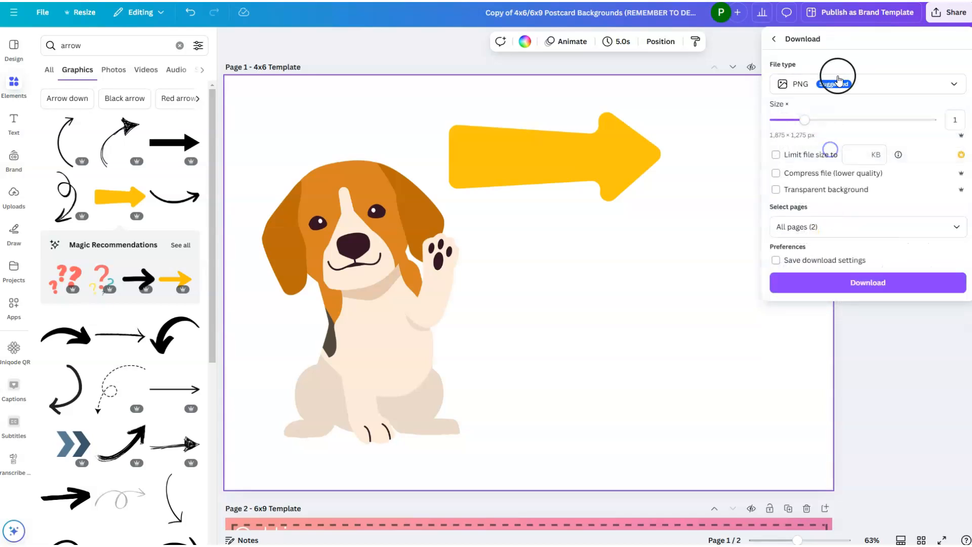
{"action": "left_click", "coordinate": [778, 191]}
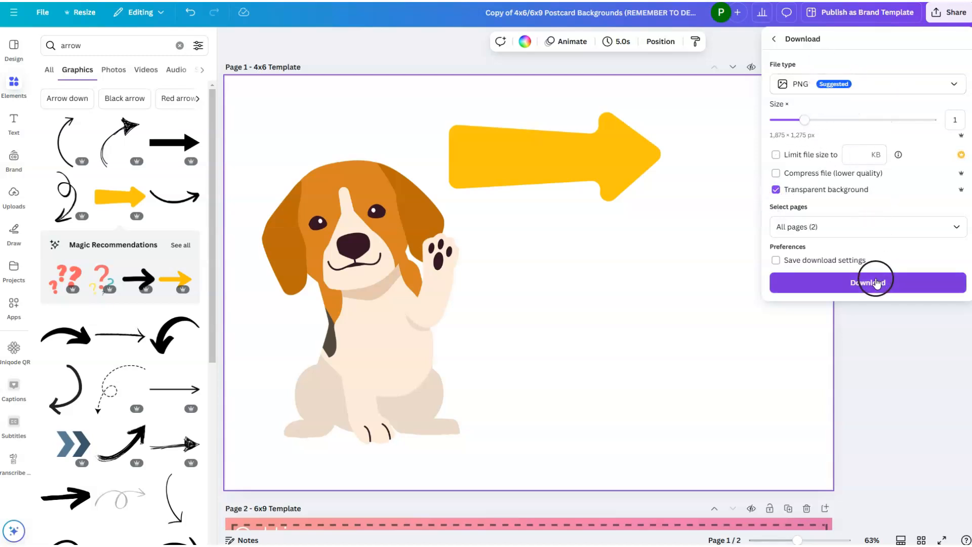
Limit the download to Page 1 – 4x6 Template only and download the file
{"action": "left_click", "coordinate": [792, 226]}
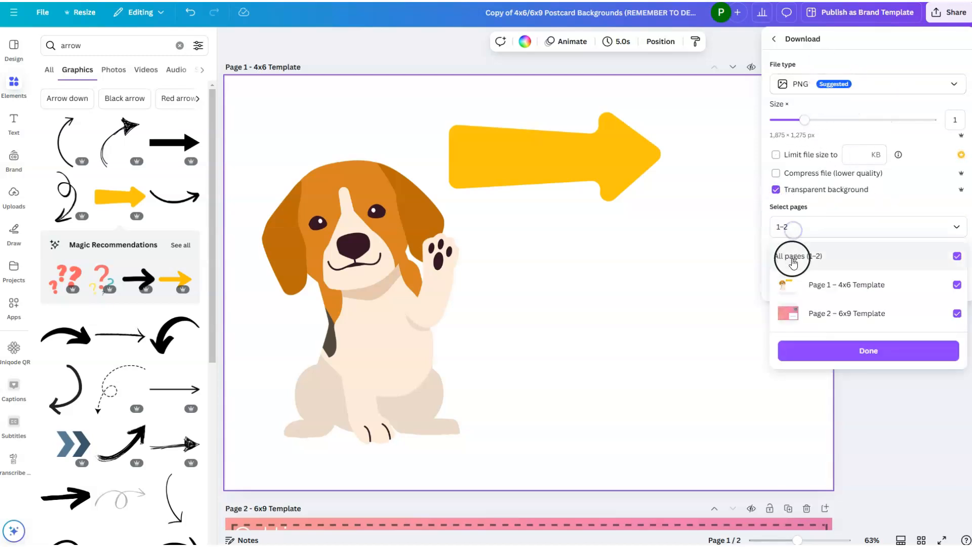
{"action": "left_click", "coordinate": [820, 285]}
{"action": "left_click", "coordinate": [889, 285]}
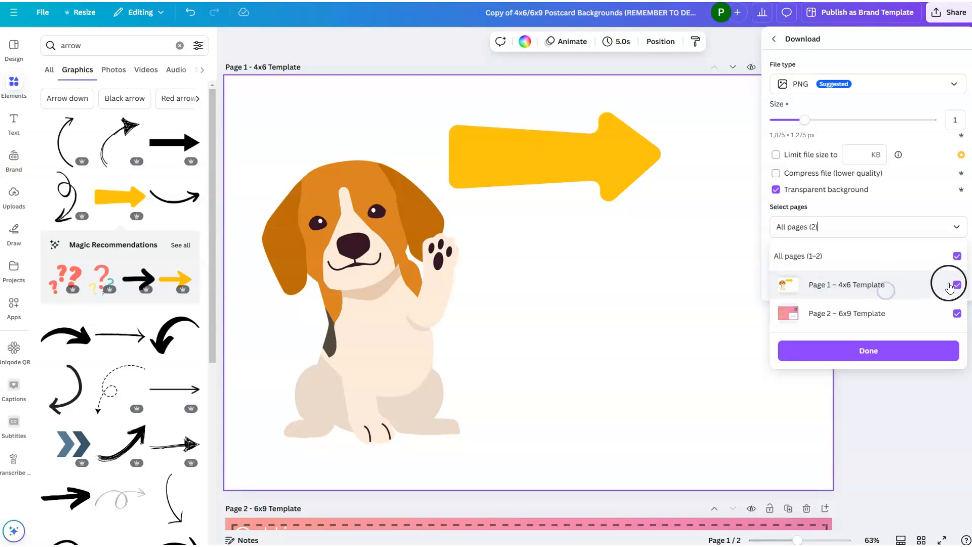
{"action": "left_click", "coordinate": [959, 256]}
{"action": "left_click", "coordinate": [957, 285]}
{"action": "left_click", "coordinate": [866, 353]}
{"action": "left_click", "coordinate": [850, 284]}
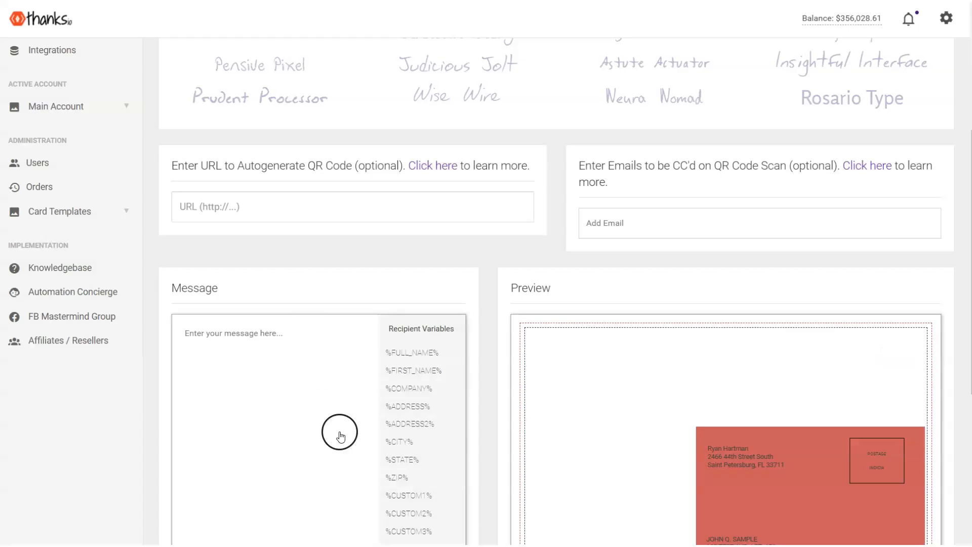
In the thanks.io message template, upload 4x6 Template.png from Downloads as the custom message background and check the preview
{"action": "scroll", "coordinate": [336, 429], "scroll_direction": "down", "scroll_amount": 6}
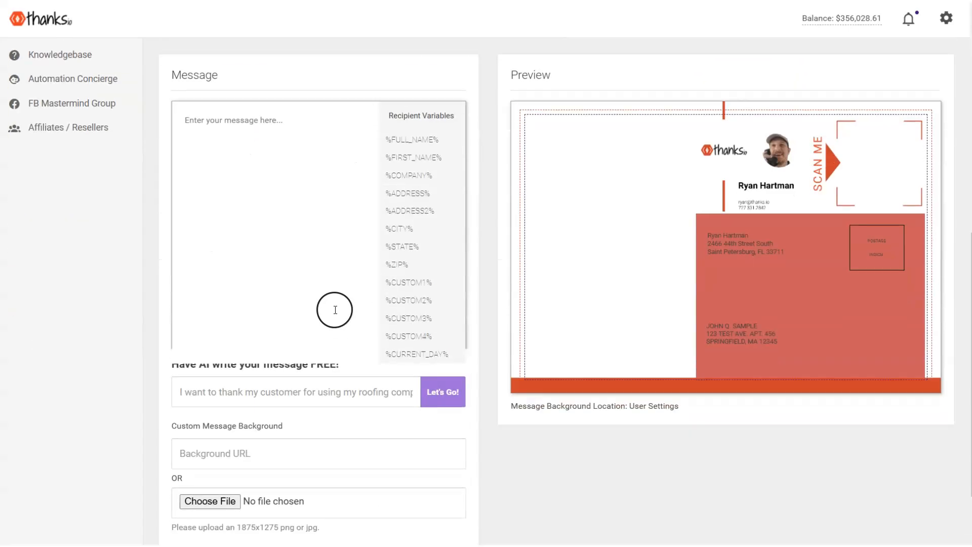
{"action": "left_click", "coordinate": [217, 409]}
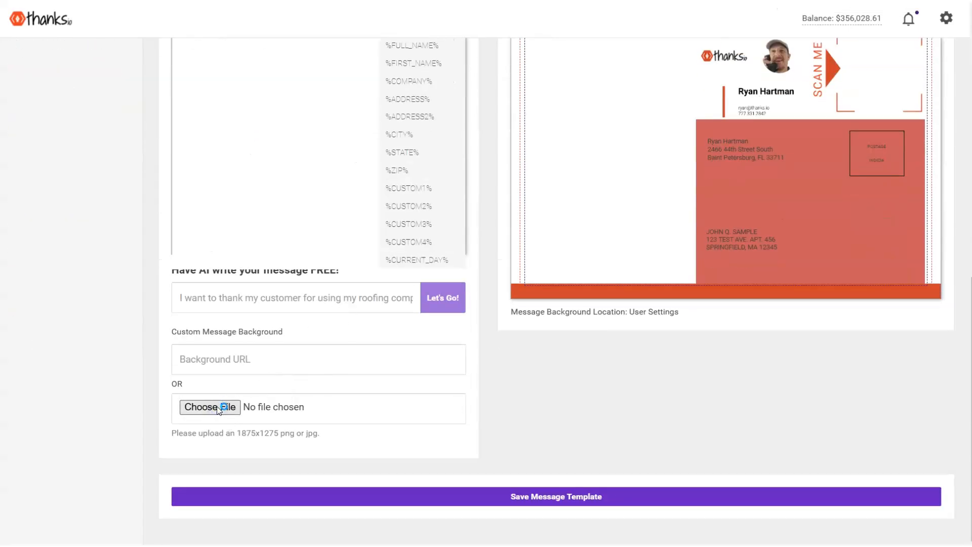
{"action": "left_click", "coordinate": [43, 53]}
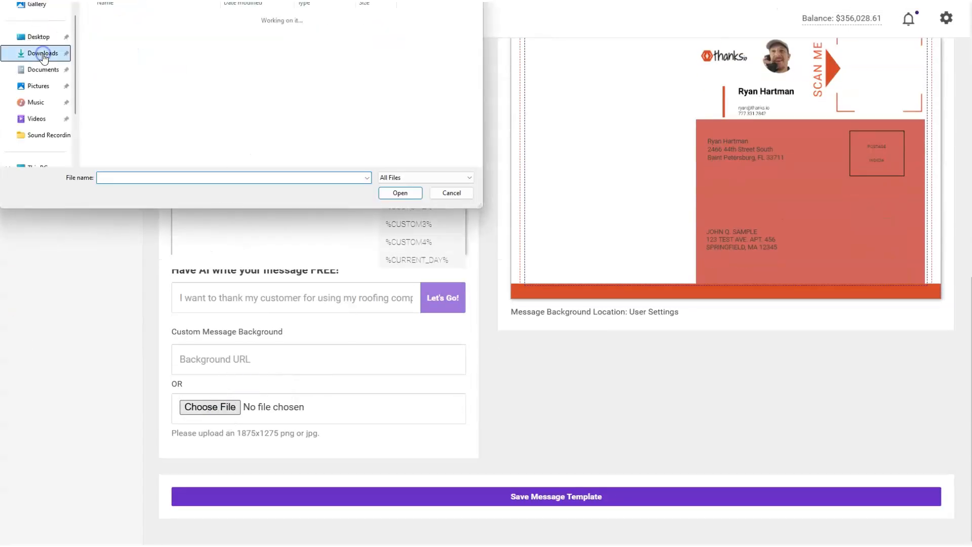
{"action": "double_click", "coordinate": [113, 32]}
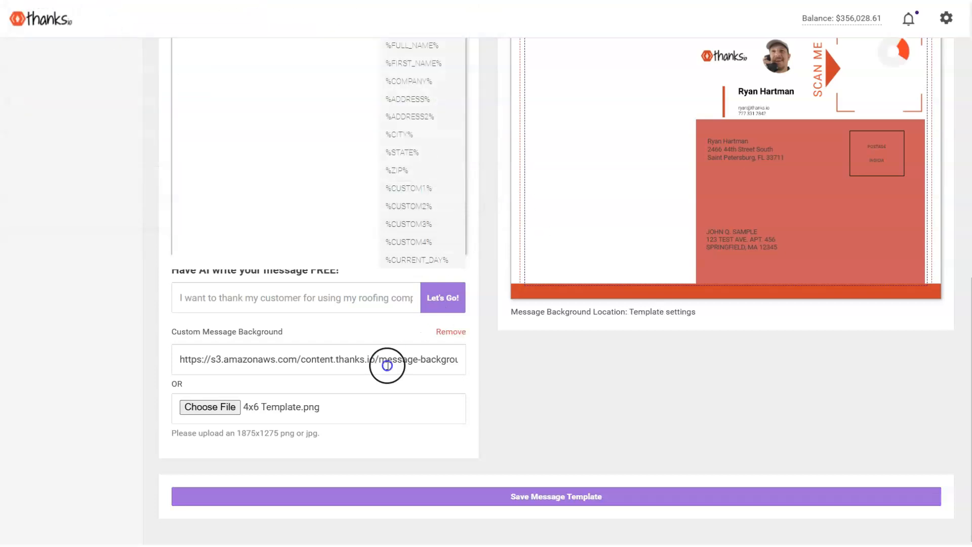
{"action": "scroll", "coordinate": [623, 373], "scroll_direction": "up", "scroll_amount": 3}
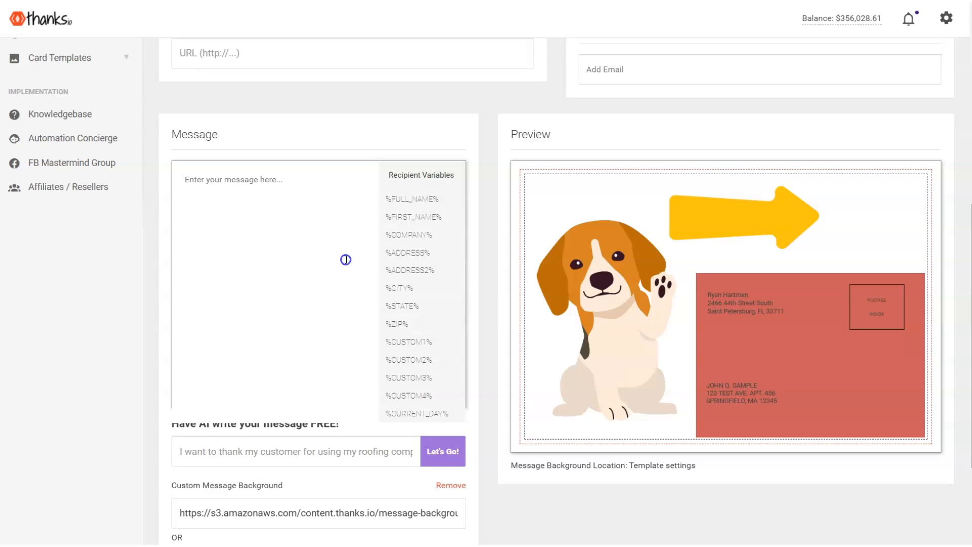
{"action": "scroll", "coordinate": [253, 171], "scroll_direction": "up", "scroll_amount": 8}
{"action": "scroll", "coordinate": [256, 174], "scroll_direction": "down", "scroll_amount": 2}
{"action": "scroll", "coordinate": [256, 174], "scroll_direction": "up", "scroll_amount": 2}
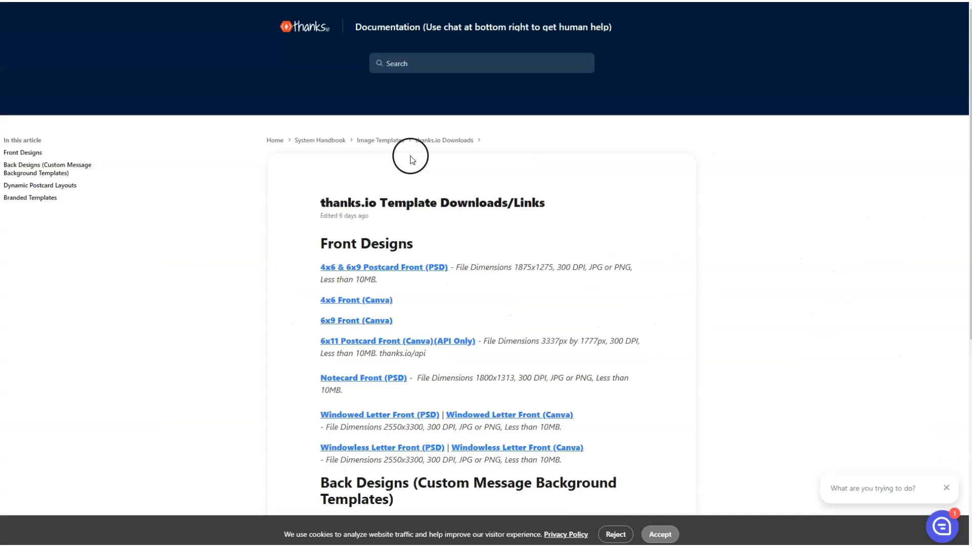
Open the Notecard Interior (Canva) template from the back designs in the thanks.io template downloads article
{"action": "scroll", "coordinate": [514, 274], "scroll_direction": "down", "scroll_amount": 3}
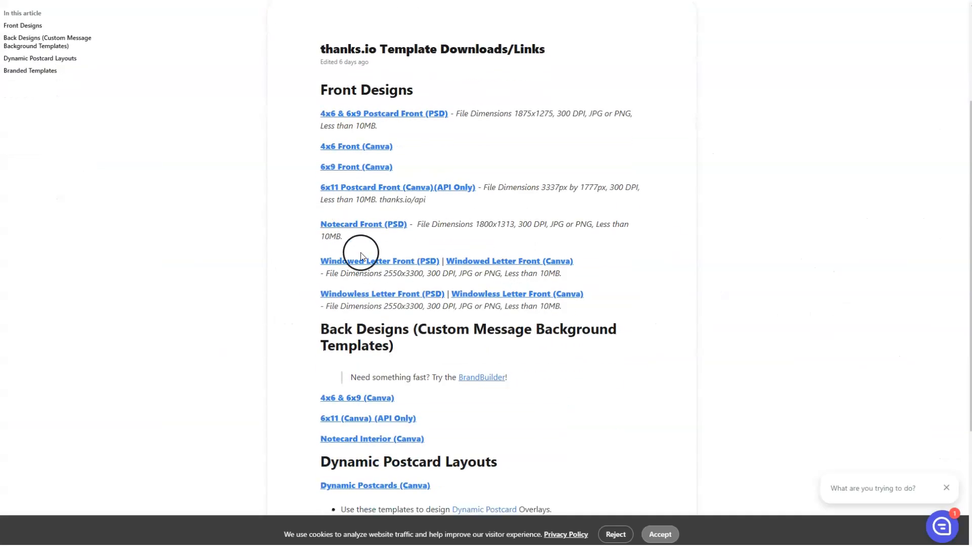
{"action": "scroll", "coordinate": [408, 299], "scroll_direction": "down", "scroll_amount": 4}
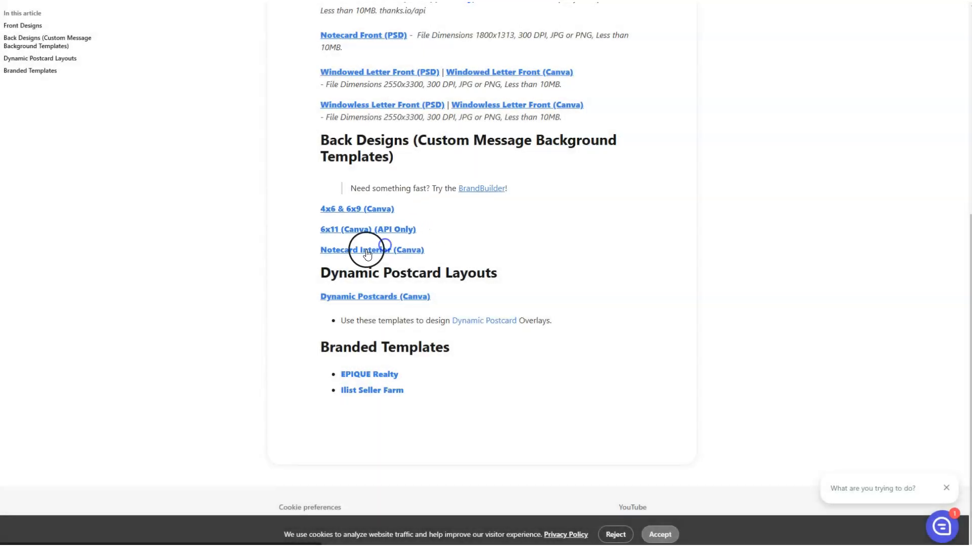
{"action": "left_click", "coordinate": [367, 250]}
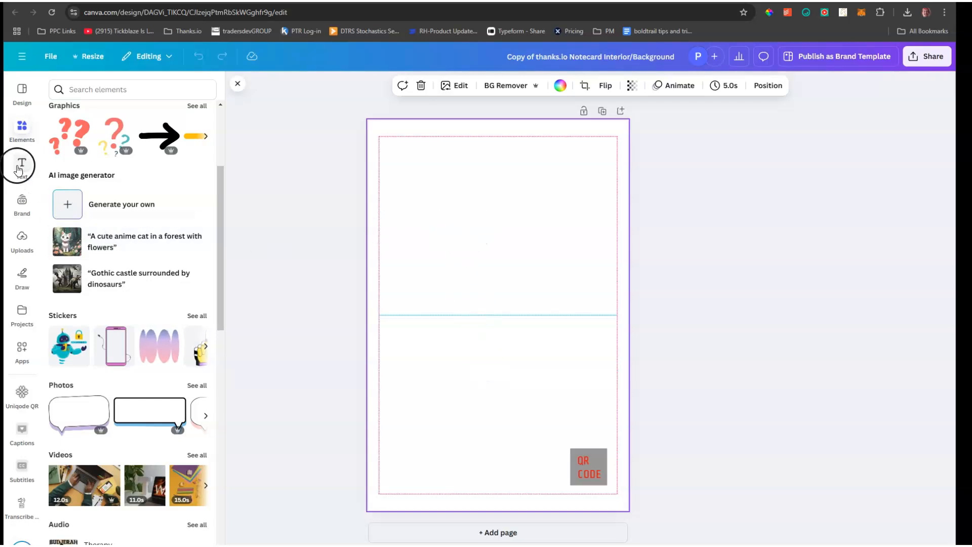
Add the recently used "Coffee Break" text style and place it in the notecard's lower half, beside the QR code area
{"action": "left_click", "coordinate": [22, 164]}
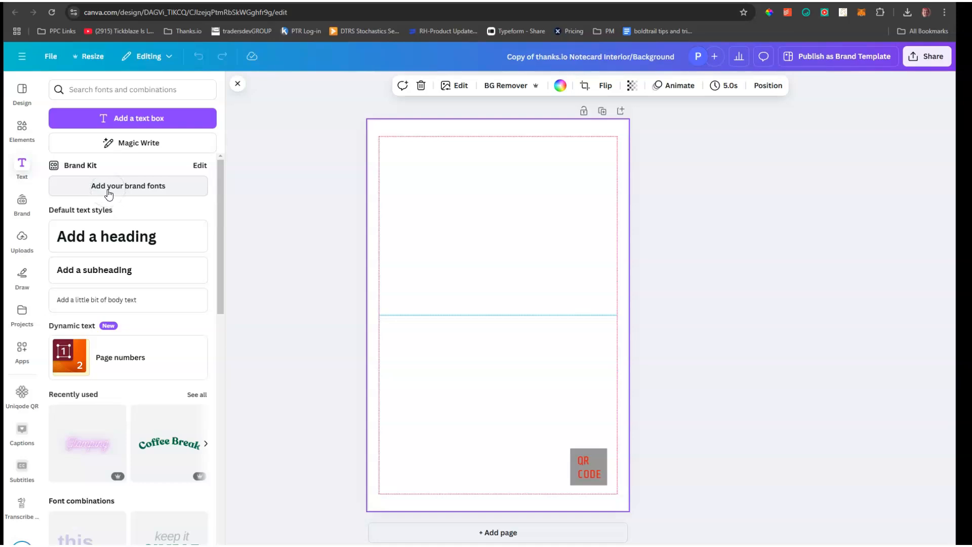
{"action": "left_click", "coordinate": [158, 428]}
{"action": "left_click_drag", "start_coordinate": [461, 326], "coordinate": [431, 428]}
Replace the curved green text with "Signature" and move it slightly lower on the notecard
{"action": "double_click", "coordinate": [431, 428]}
{"action": "type", "text": "SignatureBreak"}
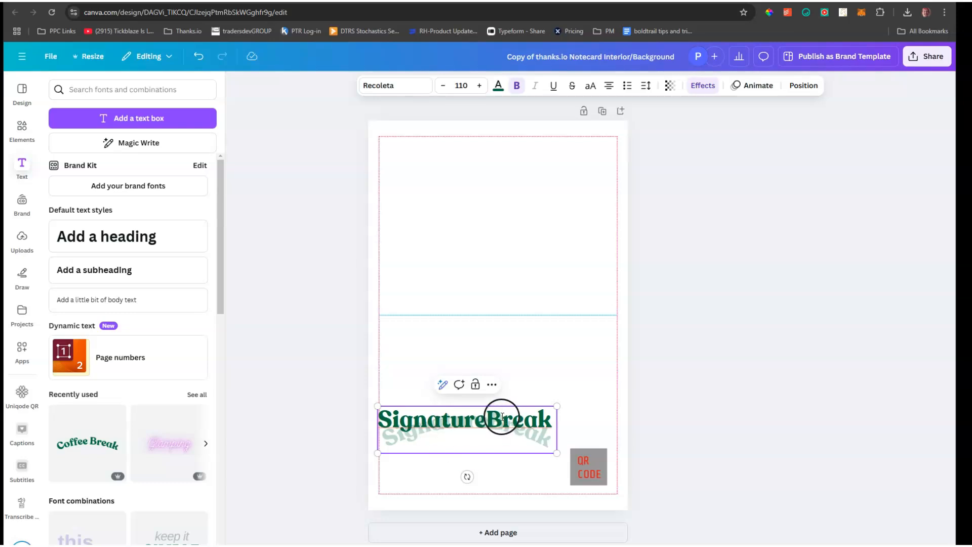
{"action": "left_click_drag", "start_coordinate": [487, 420], "coordinate": [553, 427]}
{"action": "key", "text": "BackSpace"}
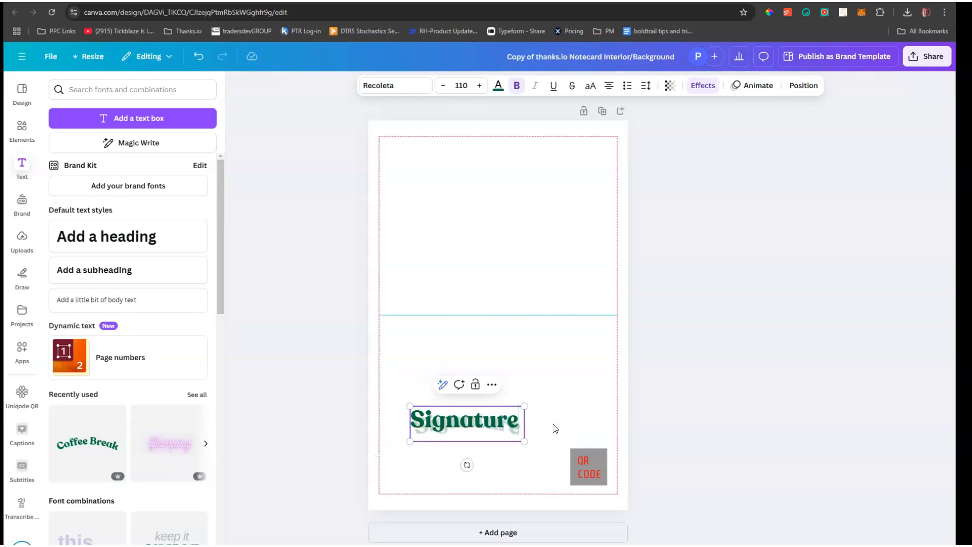
{"action": "left_click", "coordinate": [717, 373]}
{"action": "left_click_drag", "start_coordinate": [430, 436], "coordinate": [430, 458]}
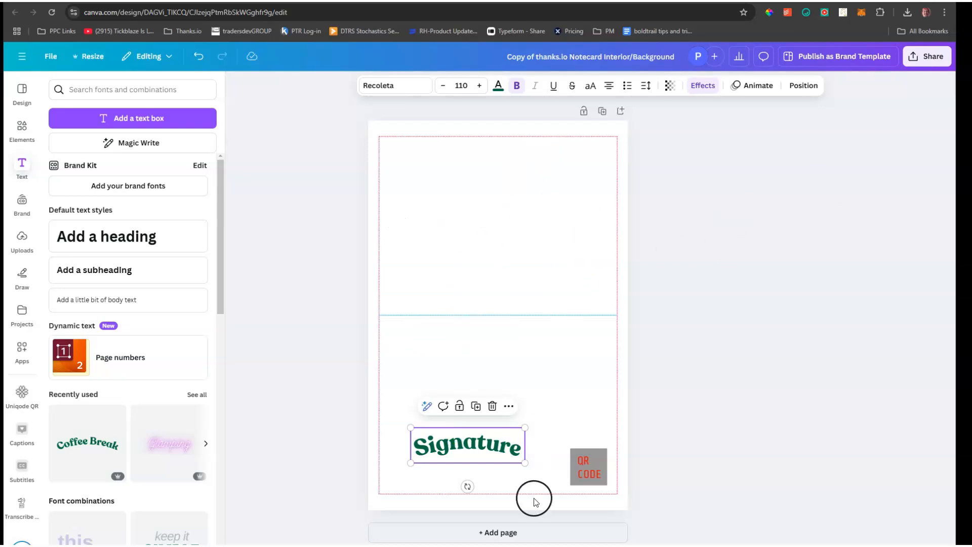
Delete the notecard's background guide image containing the QR code placeholder
{"action": "left_click", "coordinate": [586, 466]}
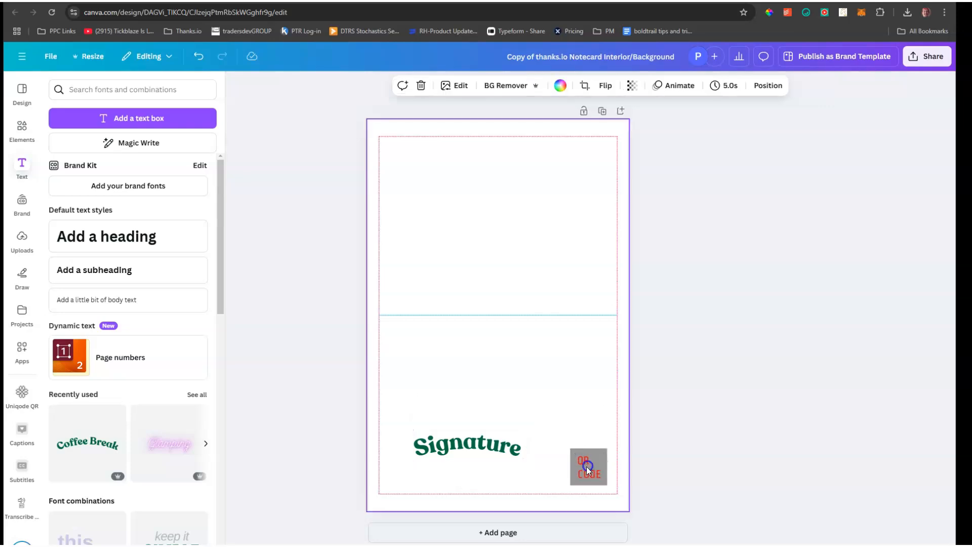
{"action": "key", "text": "Delete"}
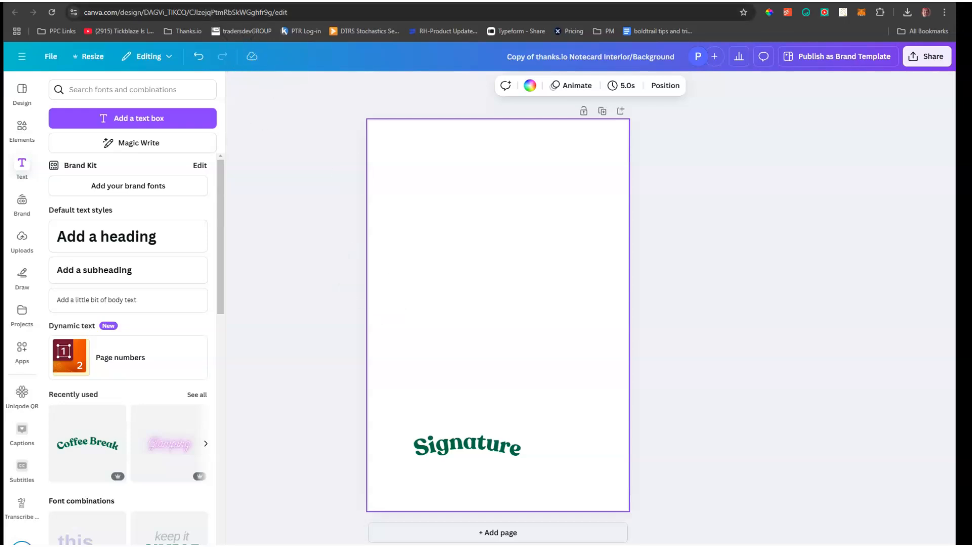
Switch back to the thanks.io message template and highlight the Custom Message Background heading
{"action": "key", "text": "ctrl+Tab"}
{"action": "scroll", "coordinate": [456, 347], "scroll_direction": "down", "scroll_amount": 12}
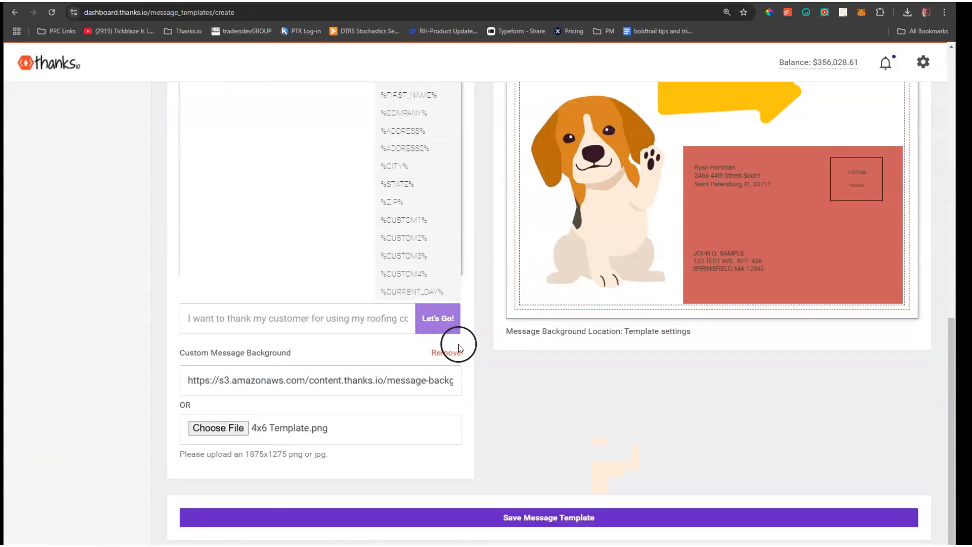
{"action": "left_click_drag", "start_coordinate": [304, 355], "coordinate": [177, 341]}
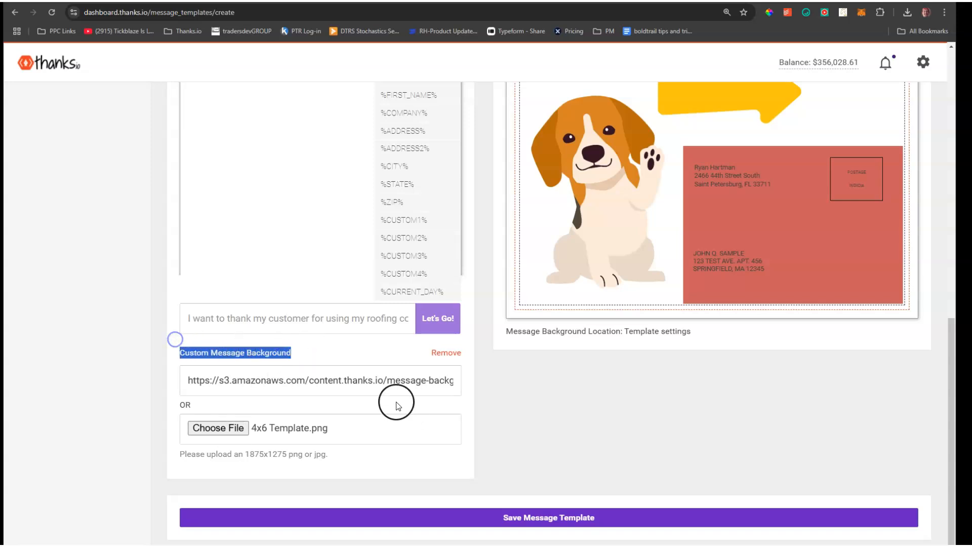
Enter the word "message" on two consecutive lines in the postcard's message text and check its placement in the preview
{"action": "scroll", "coordinate": [375, 329], "scroll_direction": "up", "scroll_amount": 3}
{"action": "left_click", "coordinate": [312, 233]}
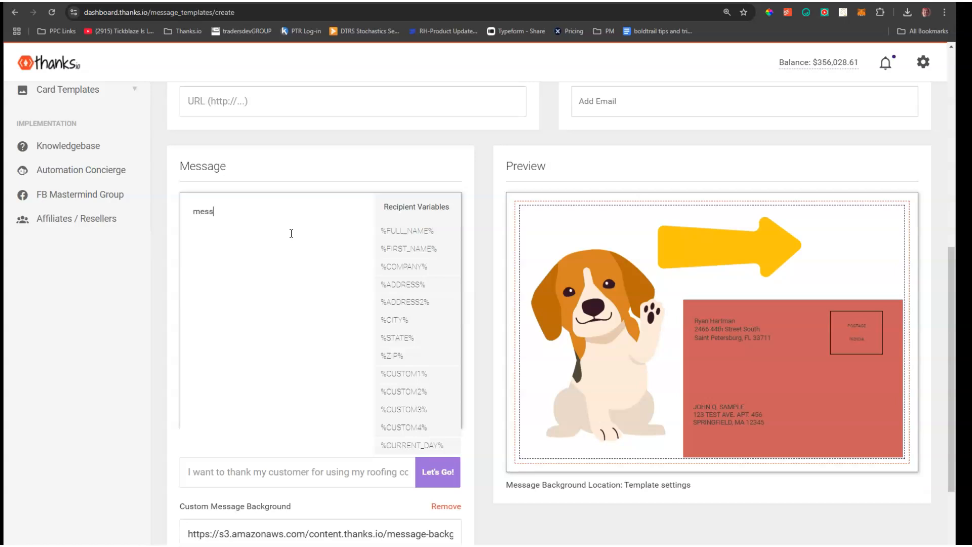
{"action": "scroll", "coordinate": [304, 238], "scroll_direction": "down", "scroll_amount": 2}
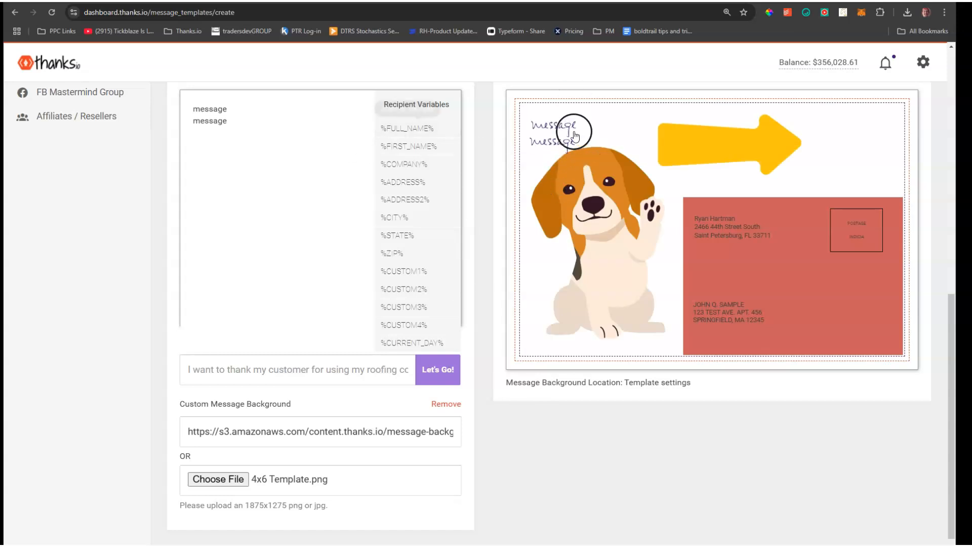
{"action": "scroll", "coordinate": [557, 132], "scroll_direction": "up", "scroll_amount": 2}
{"action": "scroll", "coordinate": [339, 200], "scroll_direction": "up", "scroll_amount": 2}
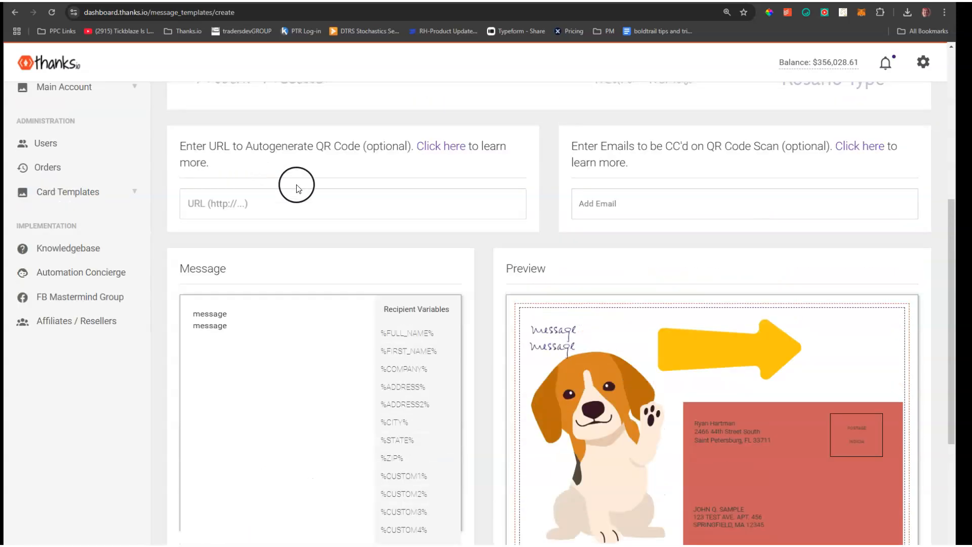
{"action": "left_click", "coordinate": [307, 212]}
{"action": "type", "text": "http:"}
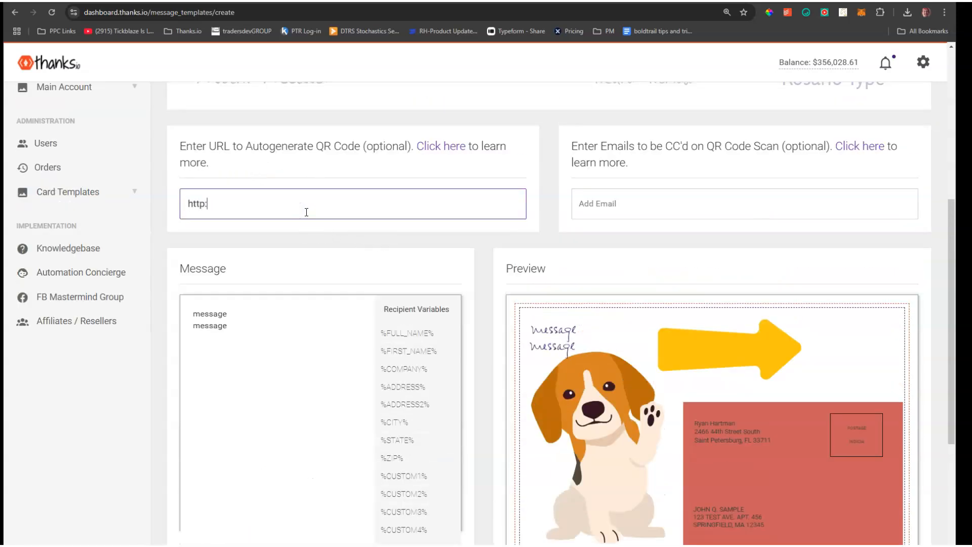
{"action": "left_click", "coordinate": [405, 257]}
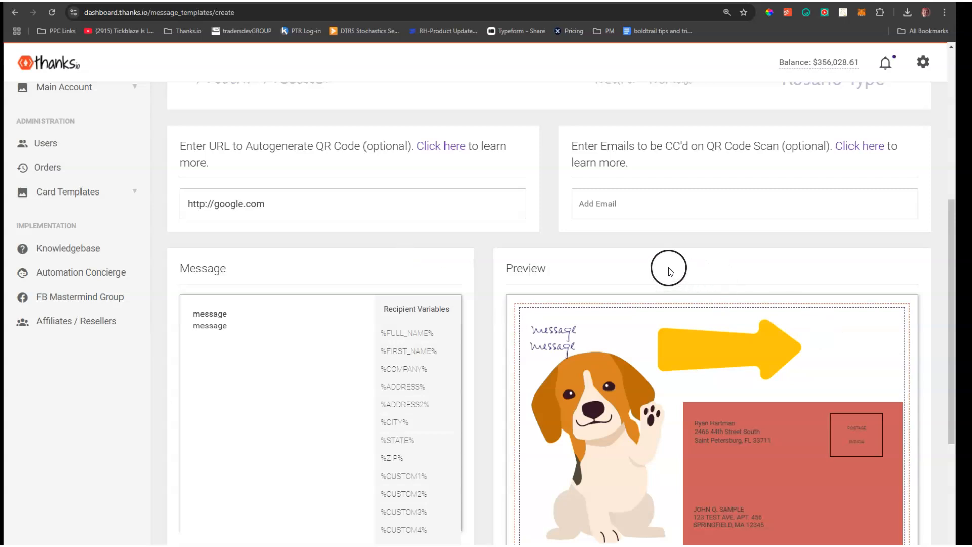
{"action": "scroll", "coordinate": [668, 272], "scroll_direction": "down", "scroll_amount": 2}
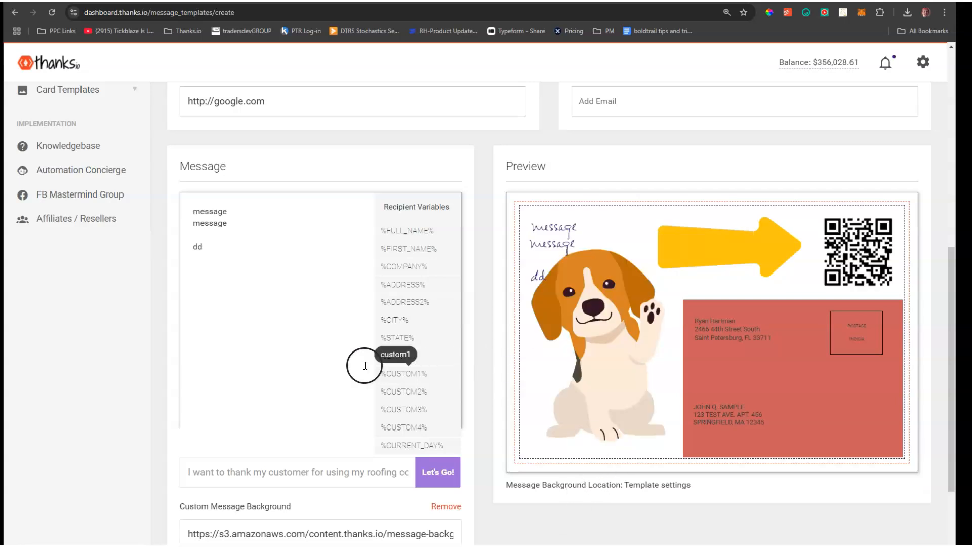
Review the message template form from its type, name and handwriting styles down to the postcard preview and custom message background
{"action": "scroll", "coordinate": [364, 362], "scroll_direction": "up", "scroll_amount": 7}
{"action": "scroll", "coordinate": [365, 369], "scroll_direction": "down", "scroll_amount": 8}
{"action": "scroll", "coordinate": [375, 371], "scroll_direction": "down", "scroll_amount": 3}
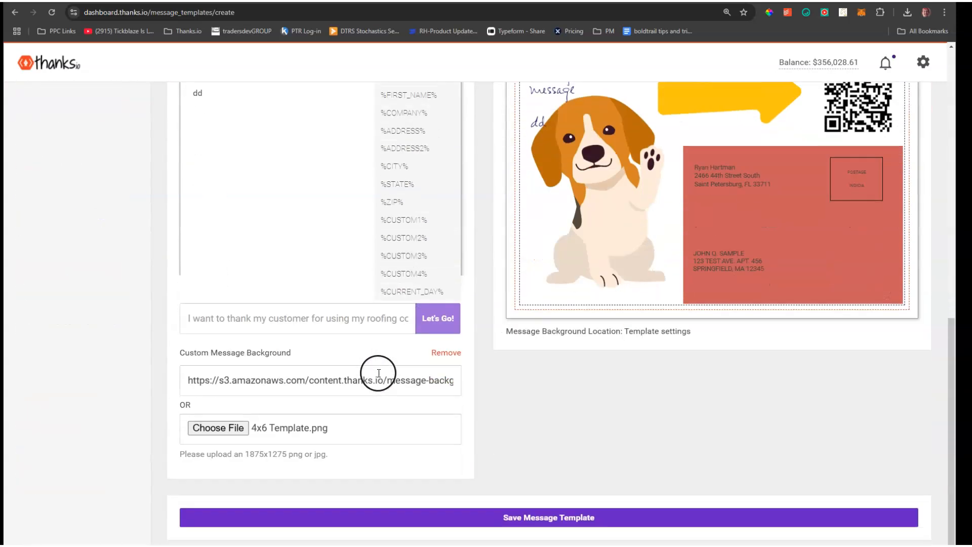
{"action": "scroll", "coordinate": [374, 367], "scroll_direction": "up", "scroll_amount": 12}
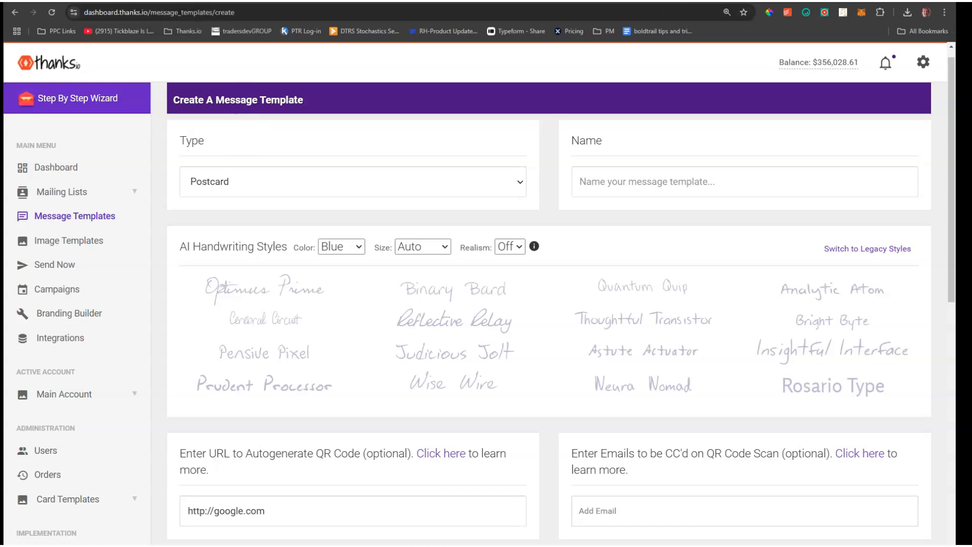
{"action": "scroll", "coordinate": [465, 297], "scroll_direction": "down", "scroll_amount": 9}
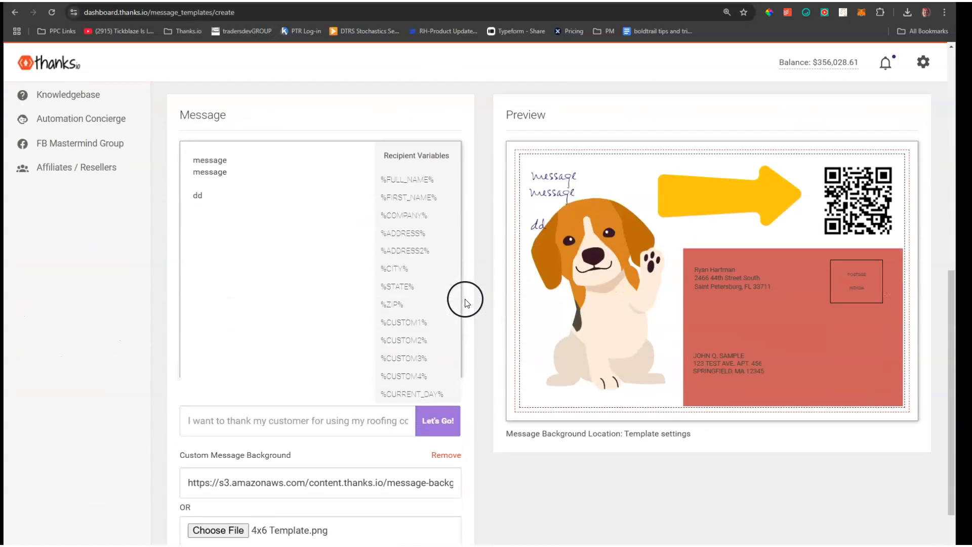
{"action": "scroll", "coordinate": [464, 297], "scroll_direction": "up", "scroll_amount": 8}
{"action": "scroll", "coordinate": [466, 299], "scroll_direction": "down", "scroll_amount": 6}
{"action": "scroll", "coordinate": [468, 304], "scroll_direction": "down", "scroll_amount": 4}
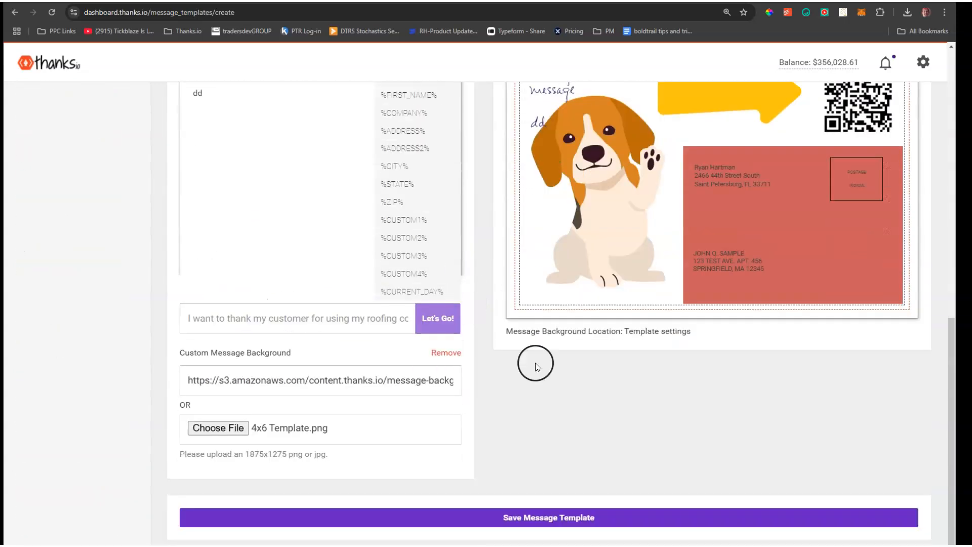